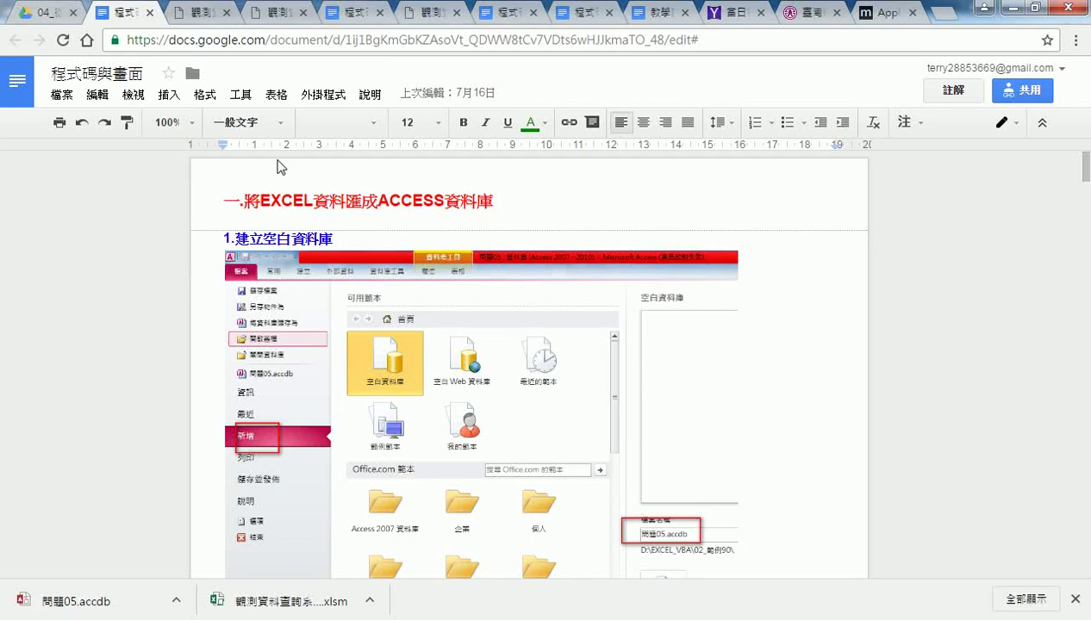
Minimize Chrome, close the VBA editor, maximize the Excel window and show the 問題05 sheet
{"action": "left_click", "coordinate": [1007, 7]}
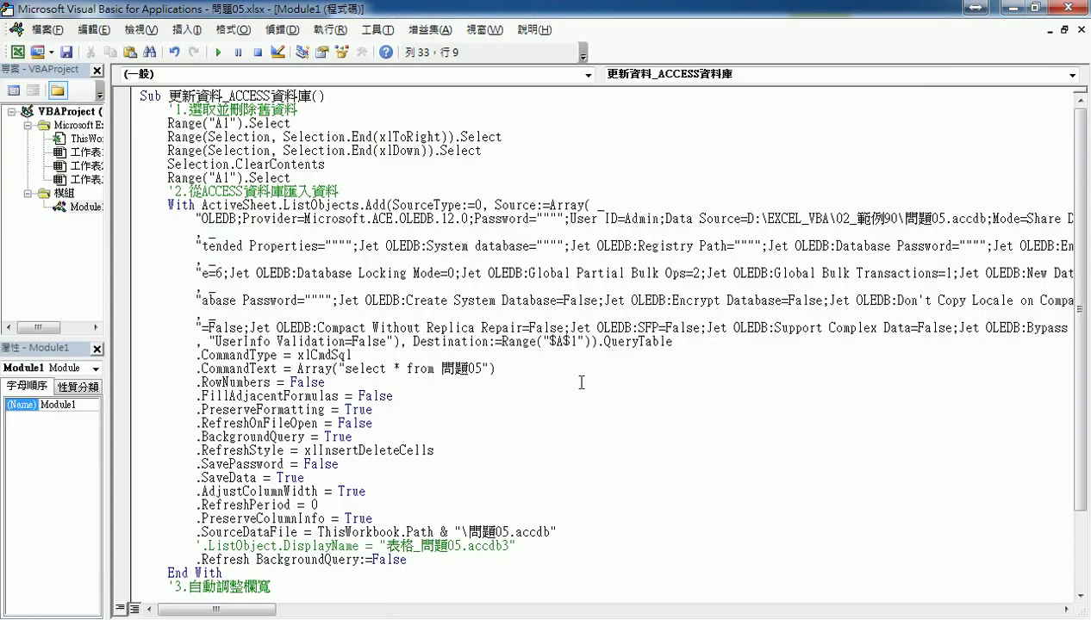
{"action": "left_click", "coordinate": [1059, 12]}
{"action": "double_click", "coordinate": [899, 37]}
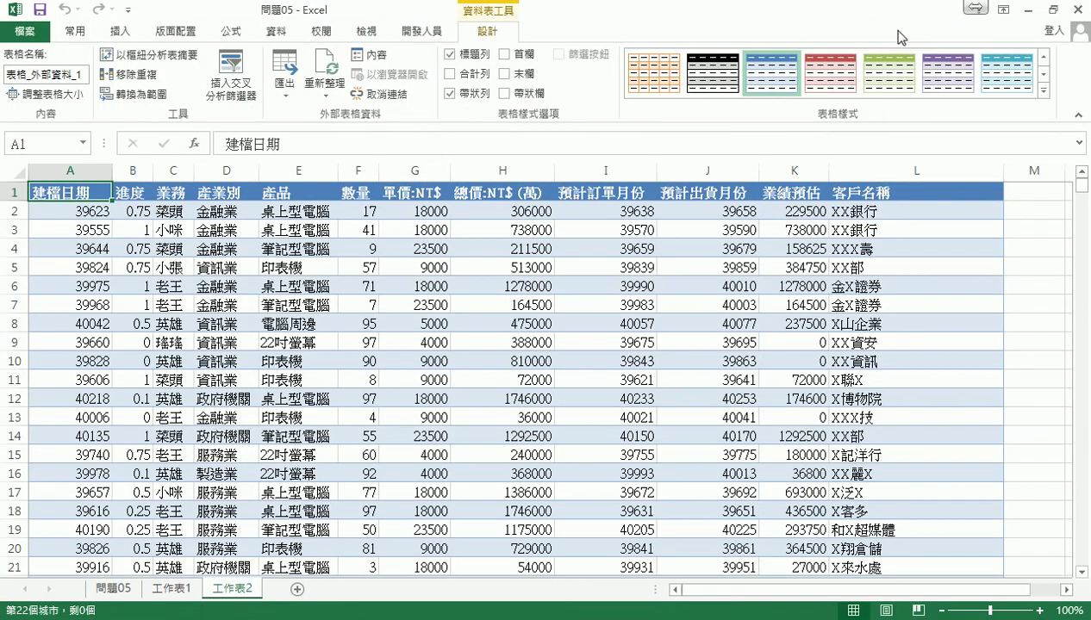
{"action": "left_click", "coordinate": [110, 592]}
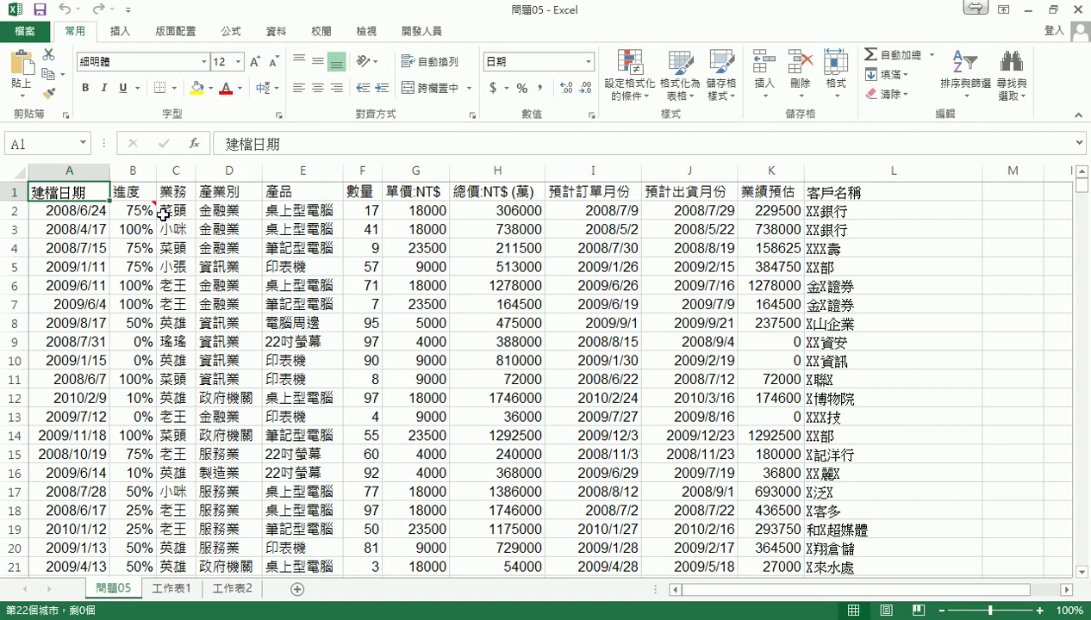
Select the sales data in columns A–L and delete it, then reselect cell A1
{"action": "key", "text": "ctrl+a"}
{"action": "key", "text": "ctrl+shift+End"}
{"action": "key", "text": "Delete"}
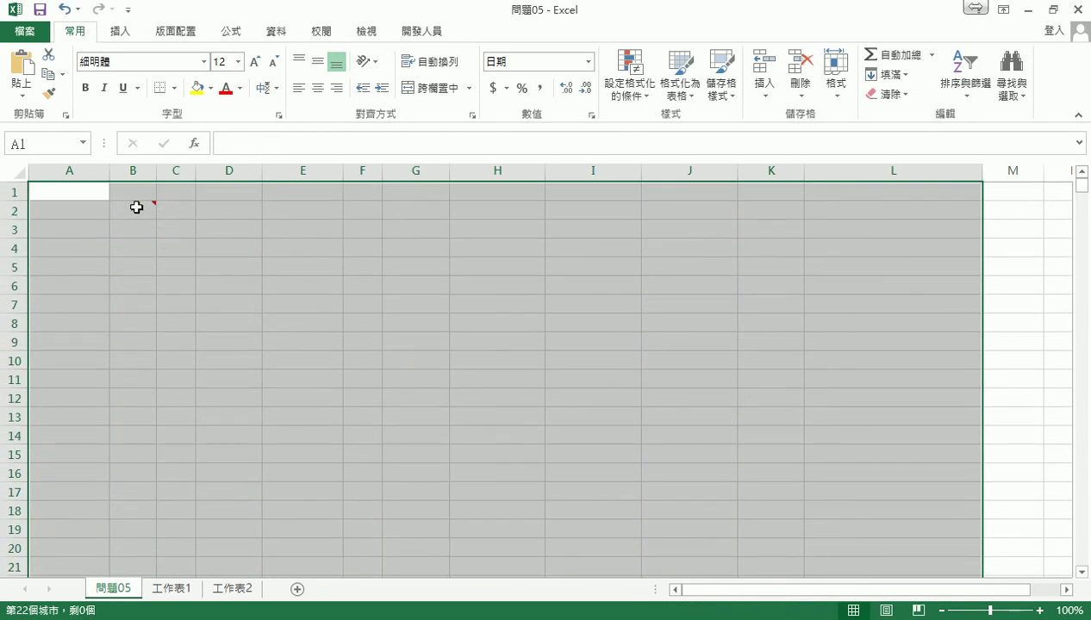
{"action": "left_click", "coordinate": [97, 191]}
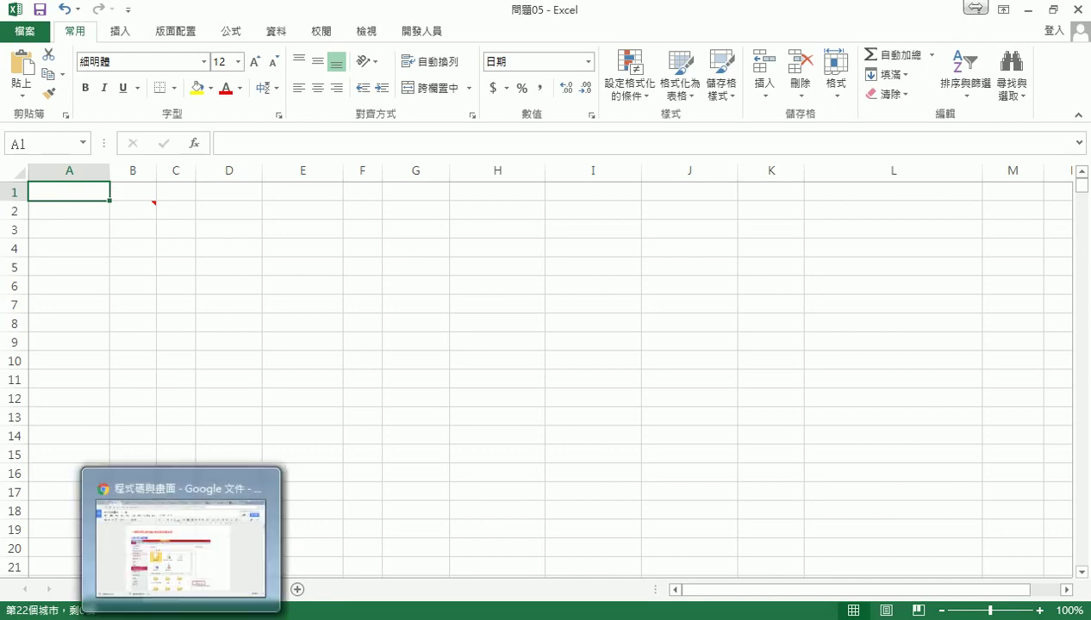
Bring the Google Docs tutorial forward and scroll through the Access import walkthrough
{"action": "left_click", "coordinate": [191, 574]}
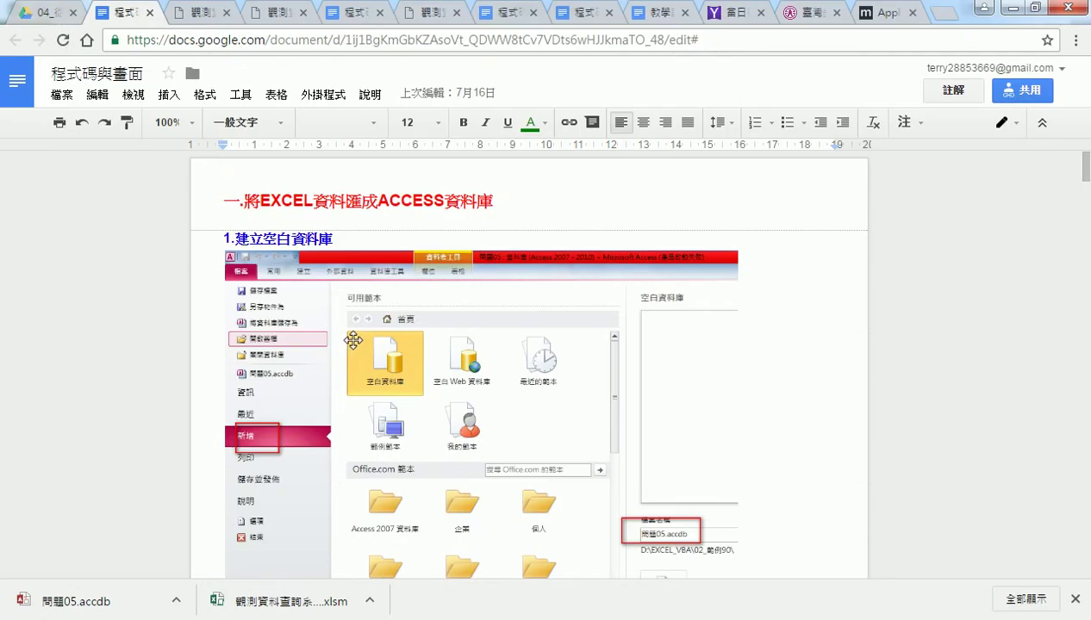
{"action": "scroll", "coordinate": [406, 367], "scroll_direction": "down", "scroll_amount": 1}
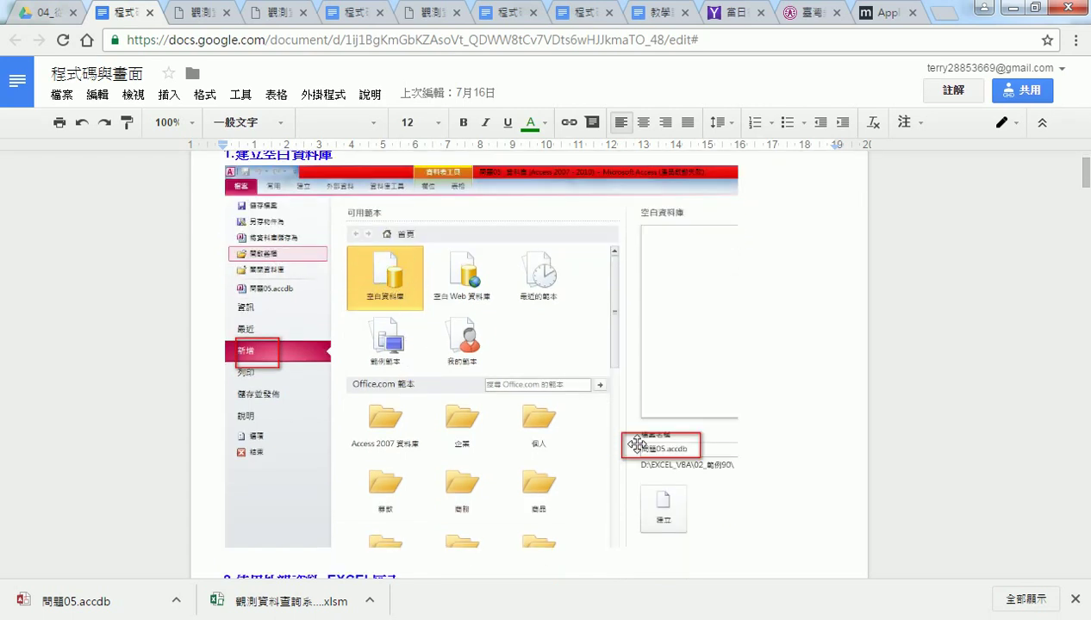
{"action": "scroll", "coordinate": [637, 444], "scroll_direction": "down", "scroll_amount": 1}
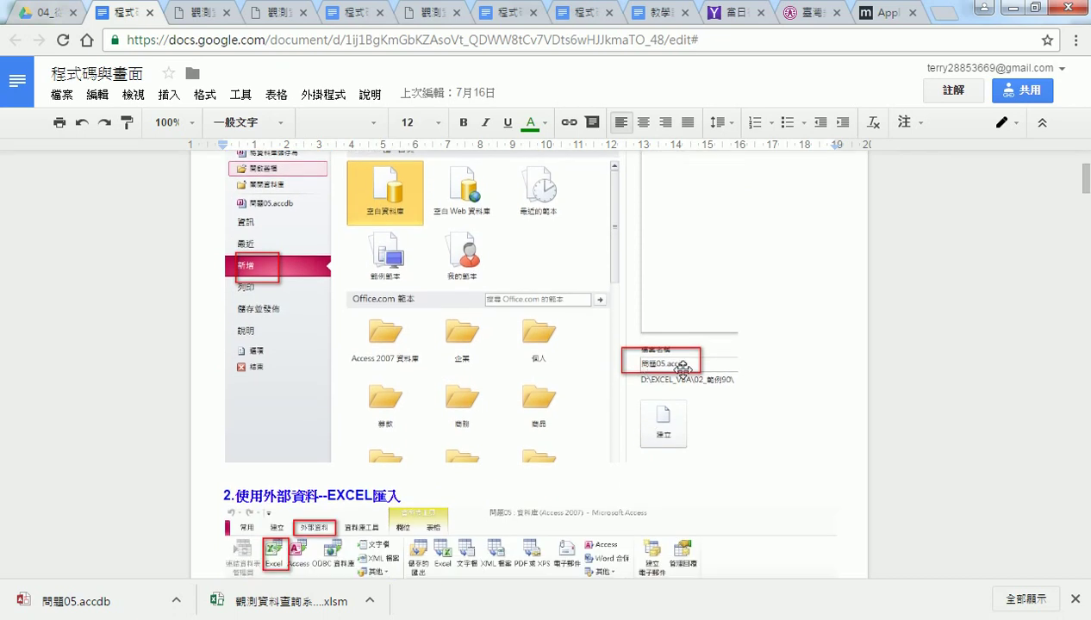
{"action": "scroll", "coordinate": [672, 419], "scroll_direction": "down", "scroll_amount": 1}
{"action": "scroll", "coordinate": [672, 419], "scroll_direction": "down", "scroll_amount": 2}
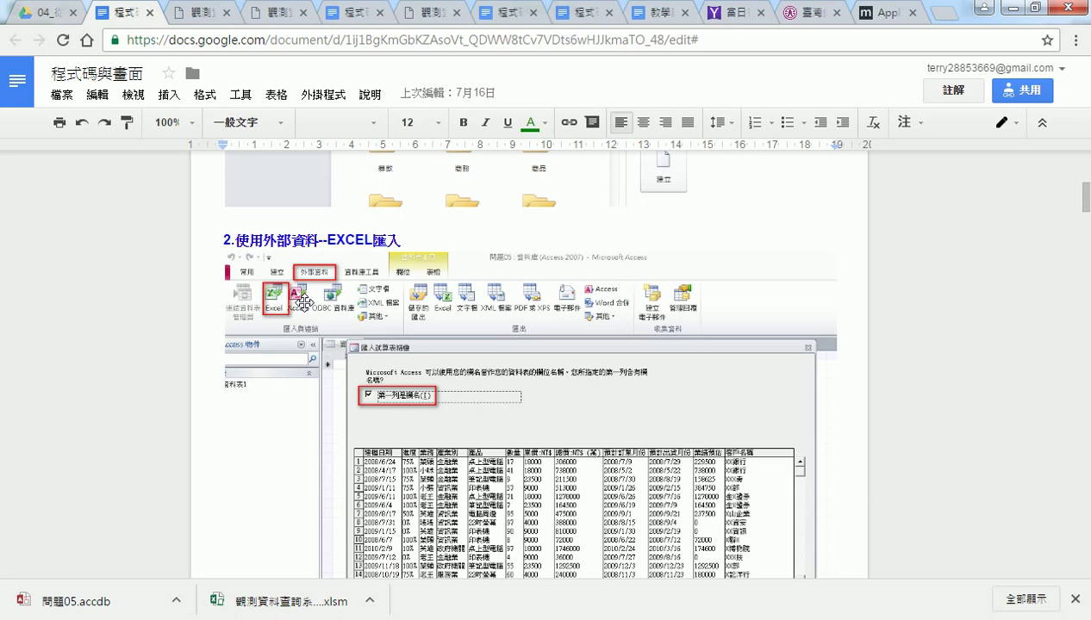
Zoom the document to 110%, read down to the 匯入結果 section, then go to Google Drive
{"action": "key", "text": "ctrl+plus"}
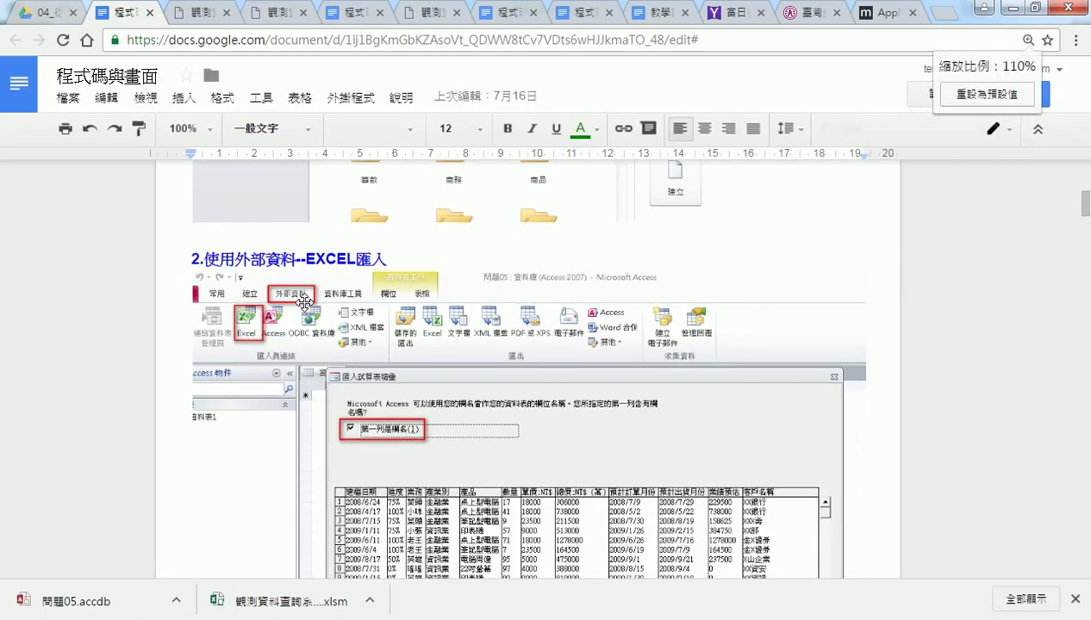
{"action": "scroll", "coordinate": [303, 303], "scroll_direction": "down", "scroll_amount": 2}
{"action": "scroll", "coordinate": [308, 305], "scroll_direction": "down", "scroll_amount": 2}
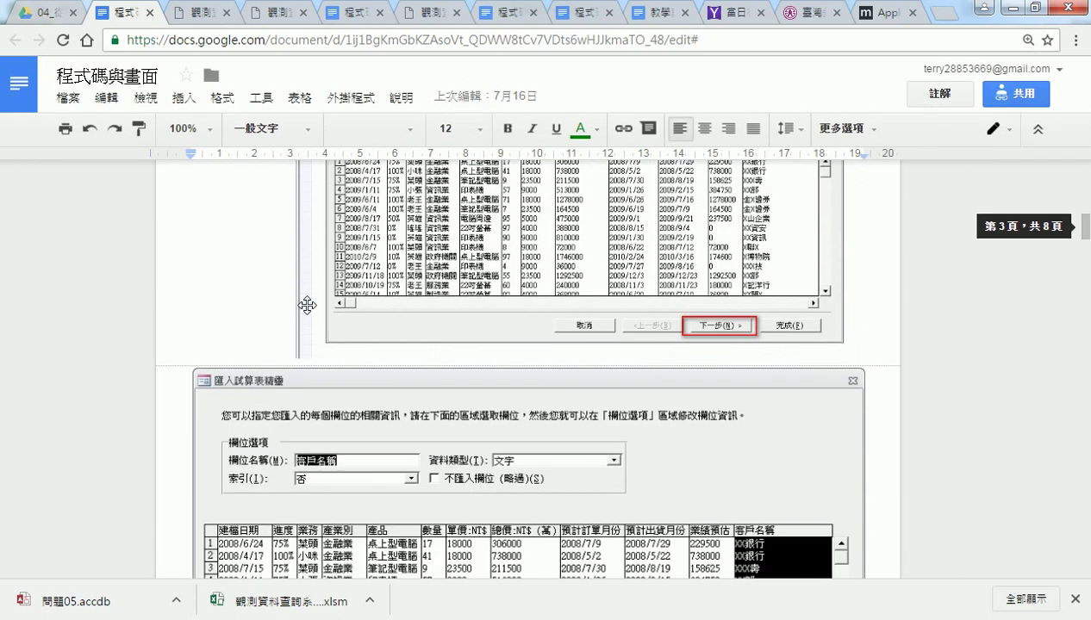
{"action": "scroll", "coordinate": [307, 305], "scroll_direction": "down", "scroll_amount": 1}
{"action": "scroll", "coordinate": [308, 305], "scroll_direction": "down", "scroll_amount": 2}
{"action": "scroll", "coordinate": [306, 303], "scroll_direction": "down", "scroll_amount": 1}
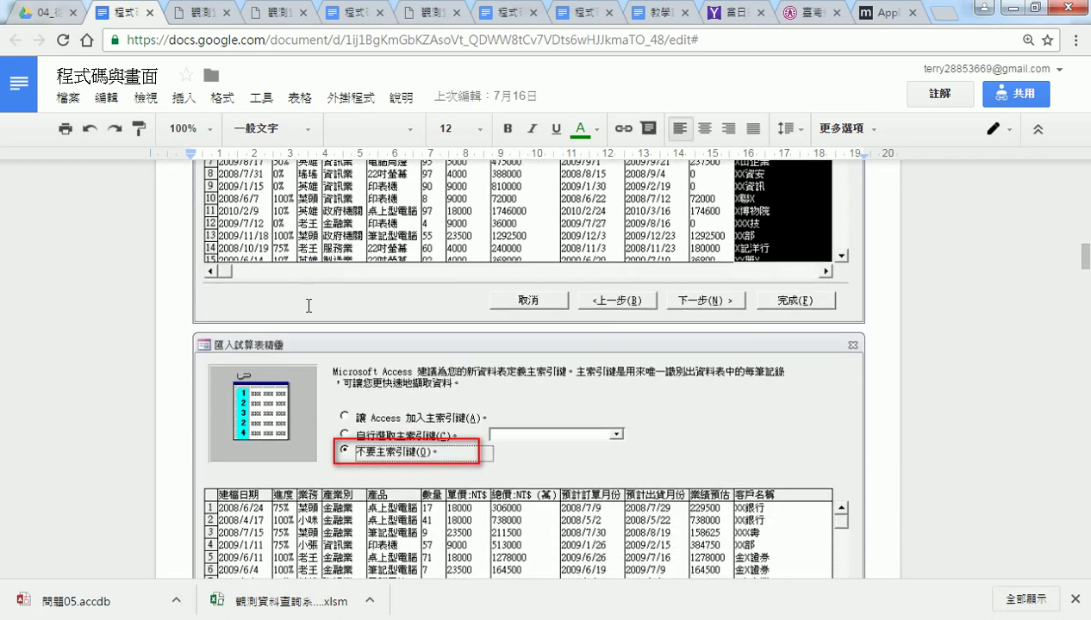
{"action": "scroll", "coordinate": [305, 303], "scroll_direction": "down", "scroll_amount": 2}
{"action": "scroll", "coordinate": [306, 303], "scroll_direction": "down", "scroll_amount": 1}
{"action": "scroll", "coordinate": [306, 304], "scroll_direction": "down", "scroll_amount": 1}
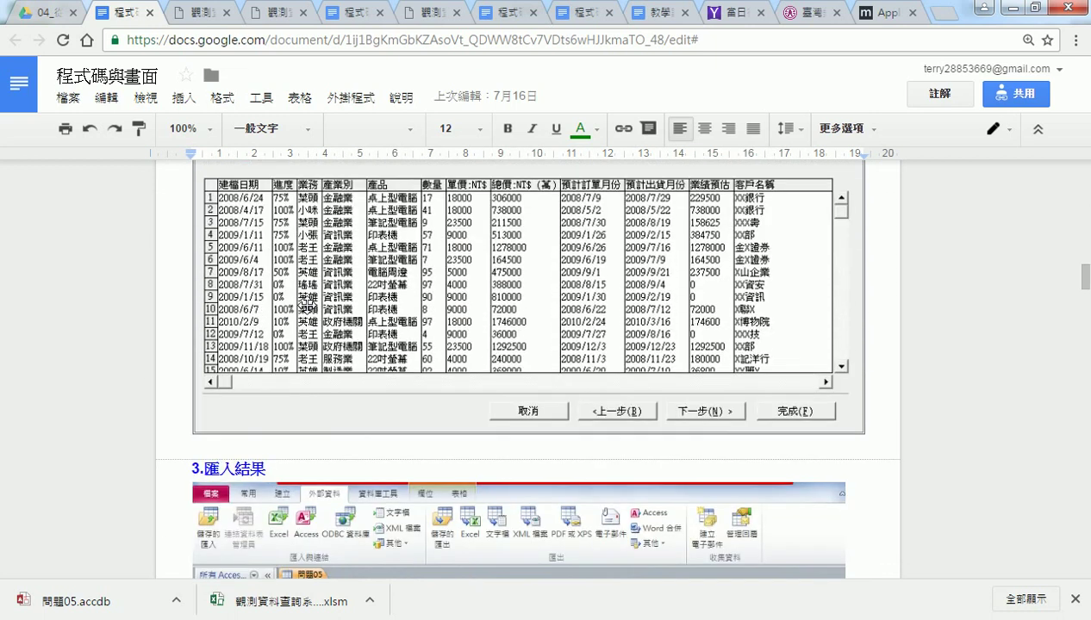
{"action": "scroll", "coordinate": [306, 303], "scroll_direction": "down", "scroll_amount": 2}
{"action": "scroll", "coordinate": [307, 304], "scroll_direction": "down", "scroll_amount": 1}
{"action": "scroll", "coordinate": [308, 305], "scroll_direction": "down", "scroll_amount": 1}
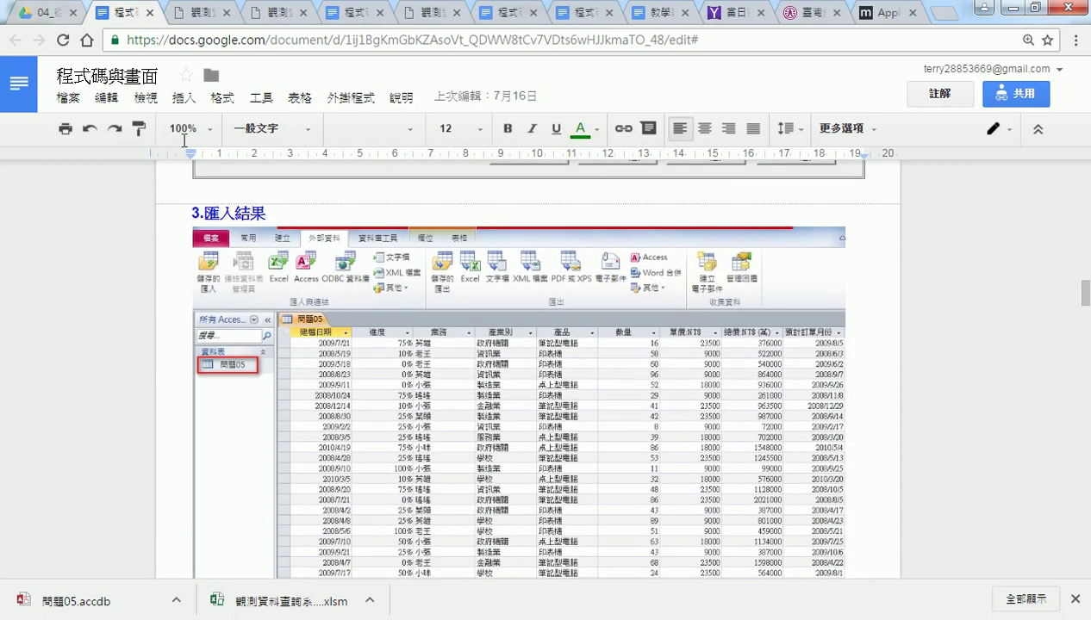
{"action": "left_click", "coordinate": [43, 12]}
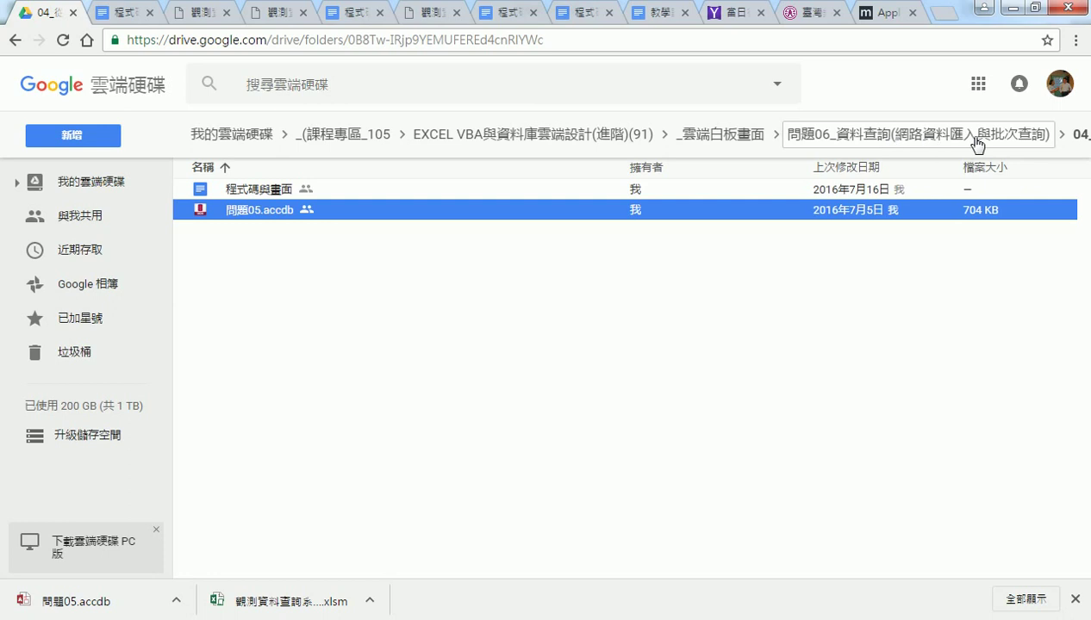
Go back into the 04_從ACCESS資料庫與EXCEL當資料庫 folder and select 問題05.accdb
{"action": "left_click", "coordinate": [917, 138]}
{"action": "double_click", "coordinate": [347, 251]}
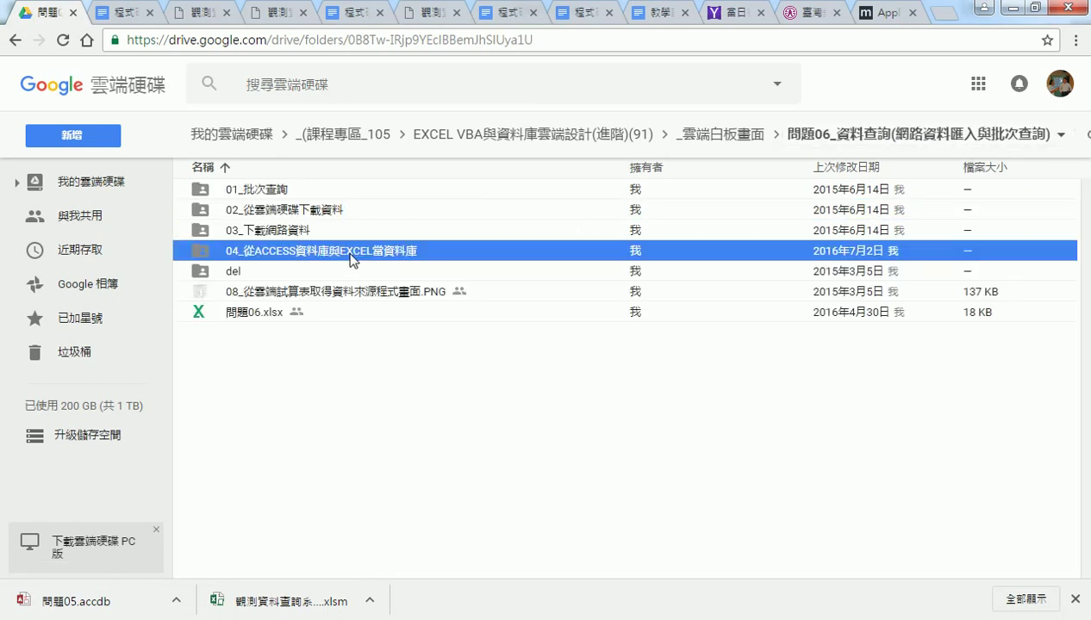
{"action": "left_click", "coordinate": [229, 210]}
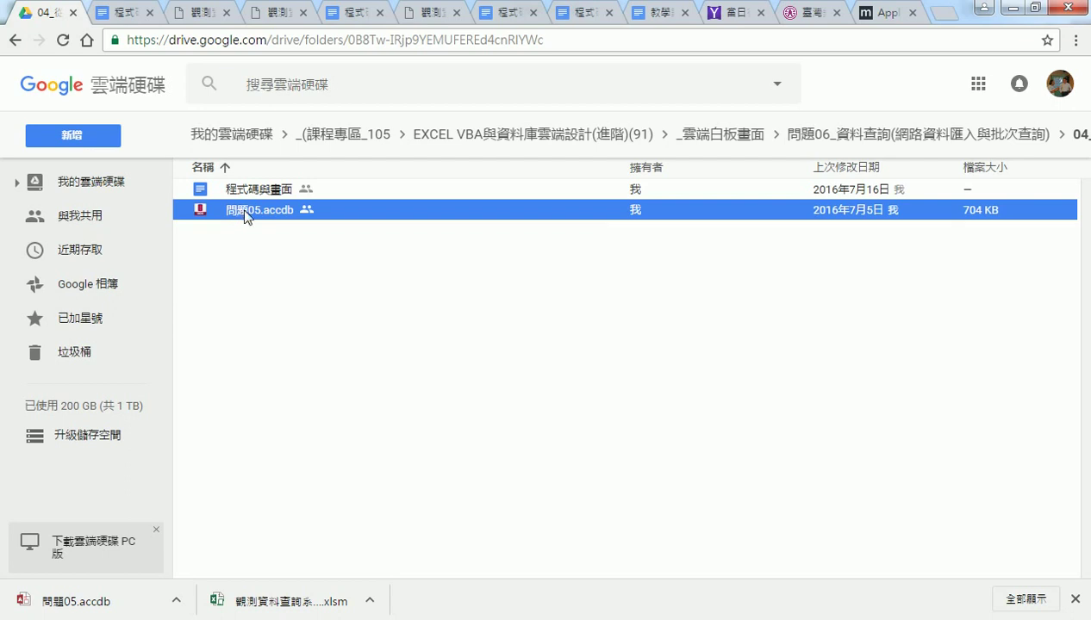
Show the downloaded 問題05.accdb in its folder, then minimize Chrome and Excel
{"action": "left_click", "coordinate": [176, 601]}
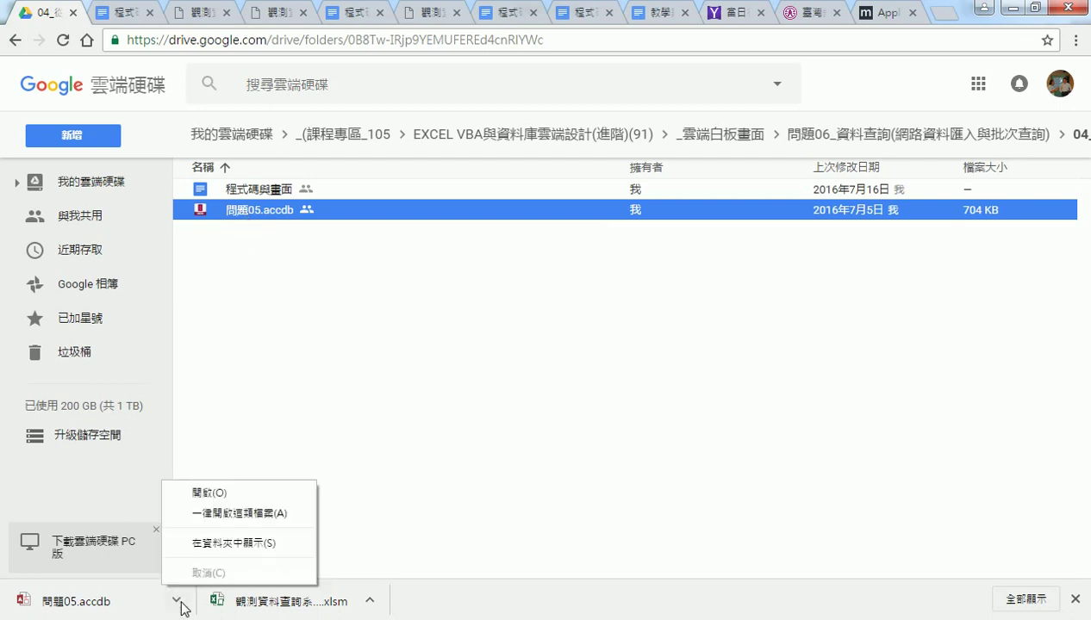
{"action": "left_click", "coordinate": [222, 546]}
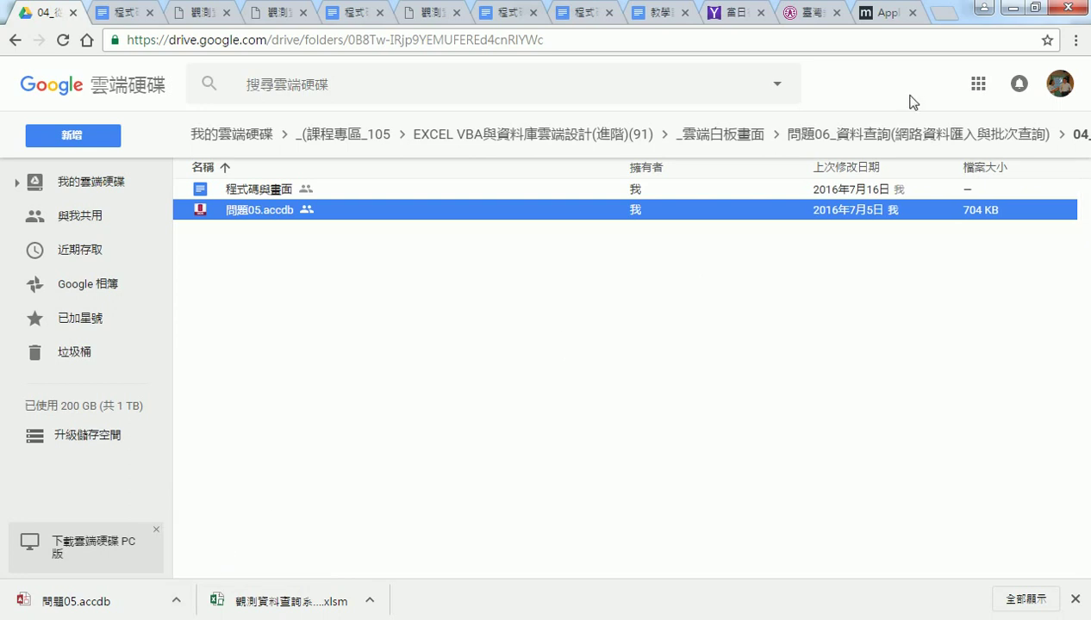
{"action": "left_click", "coordinate": [1014, 10]}
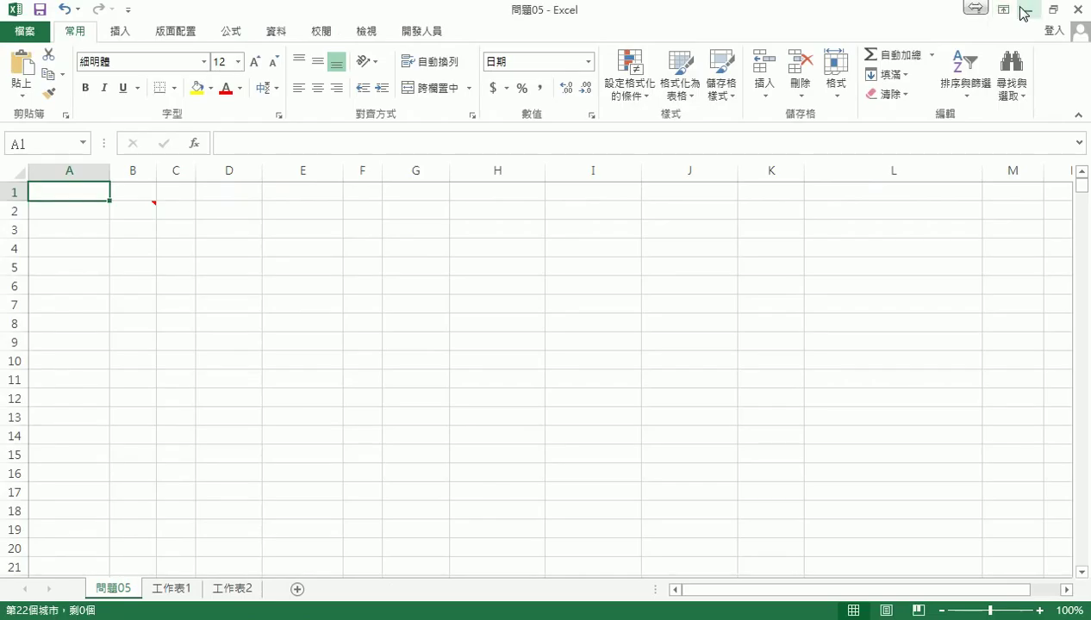
{"action": "left_click", "coordinate": [1028, 10]}
{"action": "double_click", "coordinate": [239, 217]}
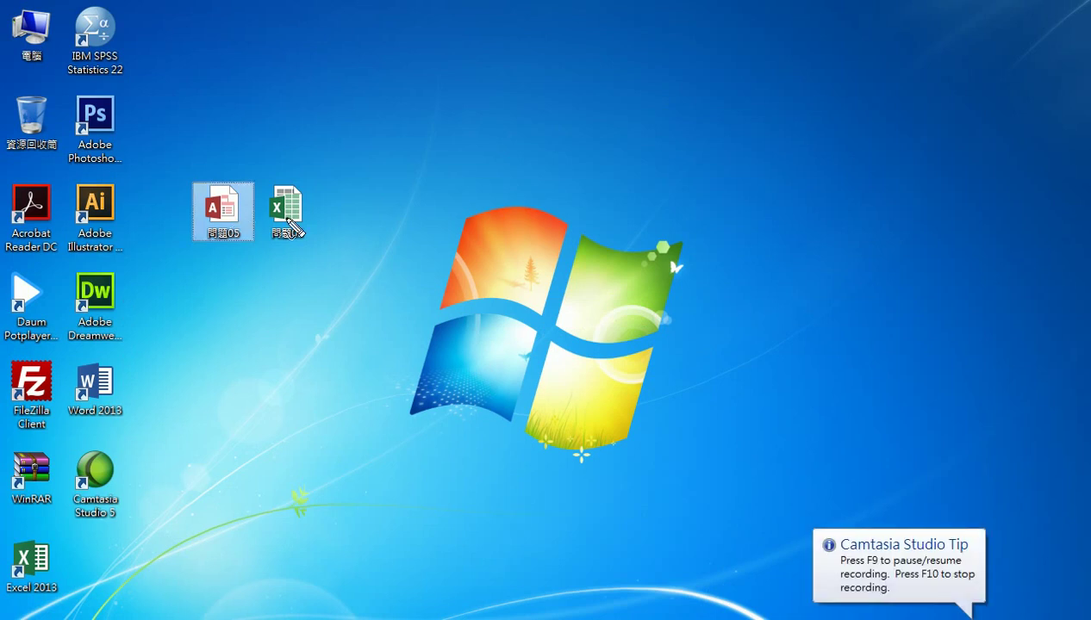
{"action": "mouse_move", "coordinate": [204, 258]}
{"action": "left_mouse_down"}
{"action": "mouse_move", "coordinate": [233, 264]}
{"action": "mouse_move", "coordinate": [326, 235]}
{"action": "mouse_move", "coordinate": [297, 252]}
{"action": "left_mouse_up"}
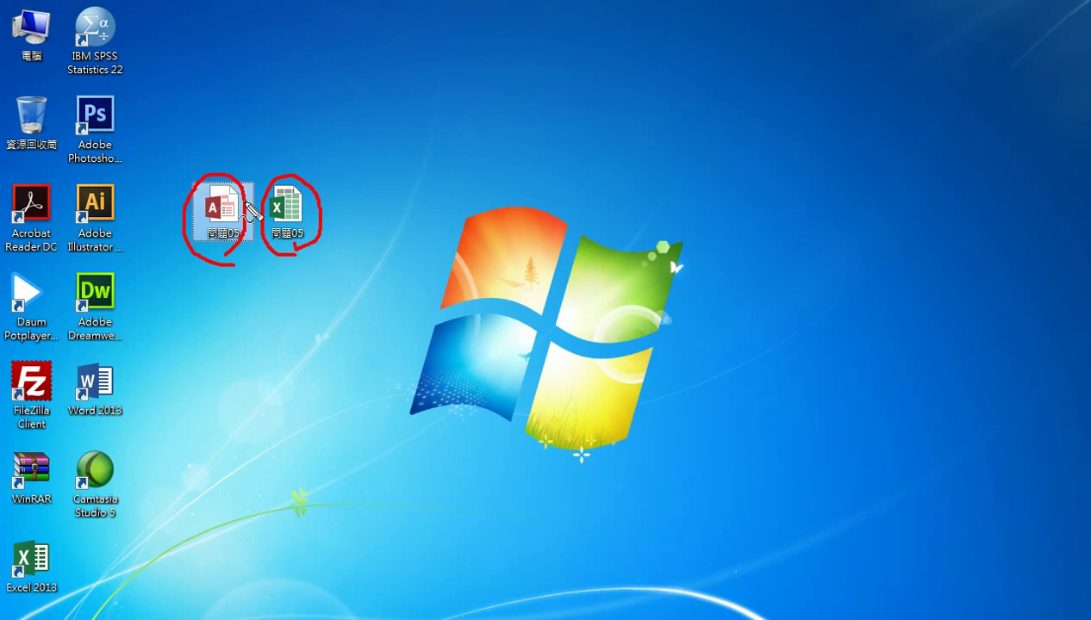
{"action": "mouse_move", "coordinate": [298, 175]}
{"action": "left_mouse_down"}
{"action": "mouse_move", "coordinate": [205, 158]}
{"action": "mouse_move", "coordinate": [228, 144]}
{"action": "left_mouse_up"}
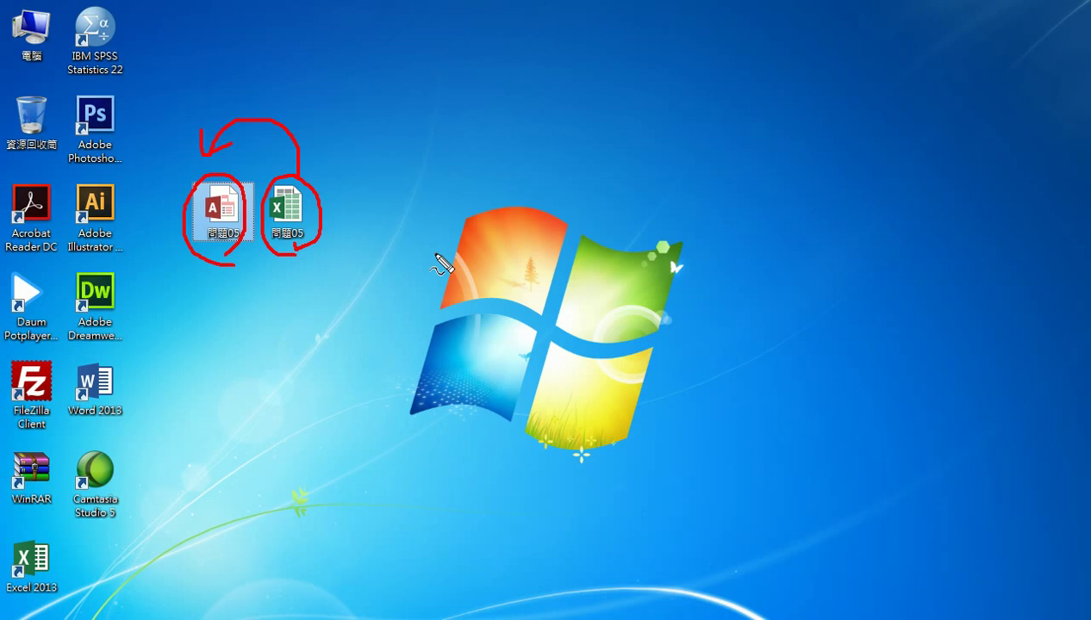
{"action": "key", "text": "Escape"}
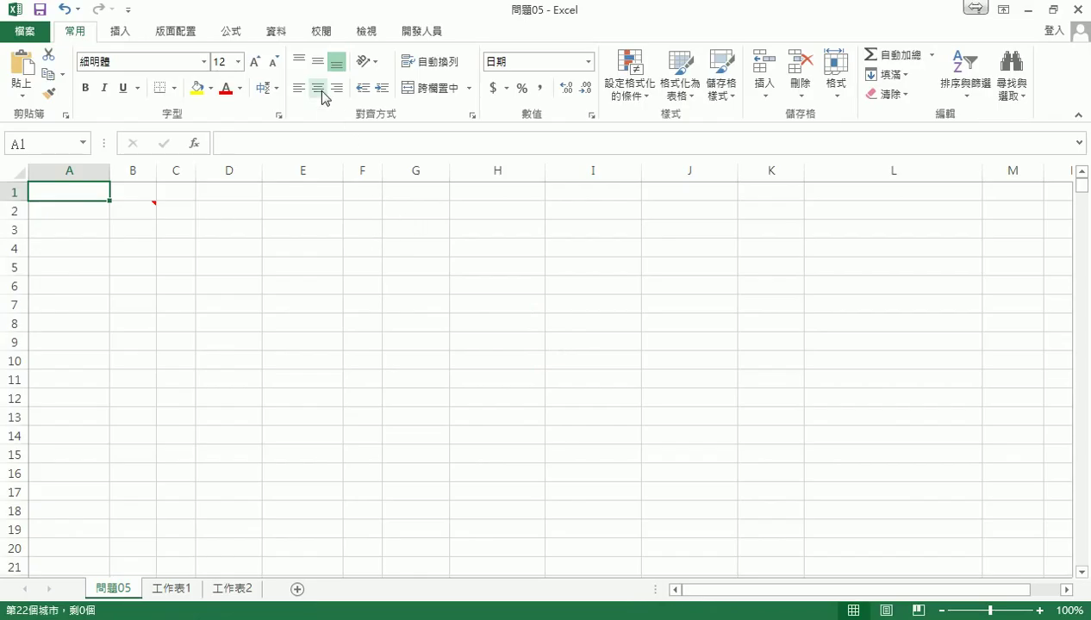
Start an Access import and select the 問題05 database on the Desktop, then switch to Chrome
{"action": "left_click", "coordinate": [276, 34]}
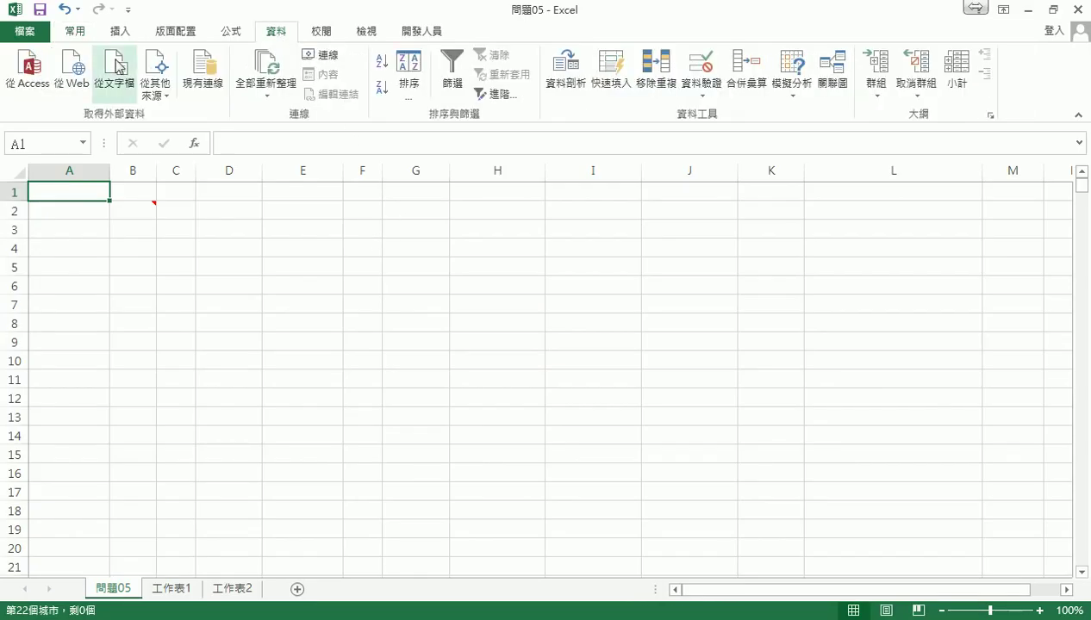
{"action": "left_click", "coordinate": [41, 76]}
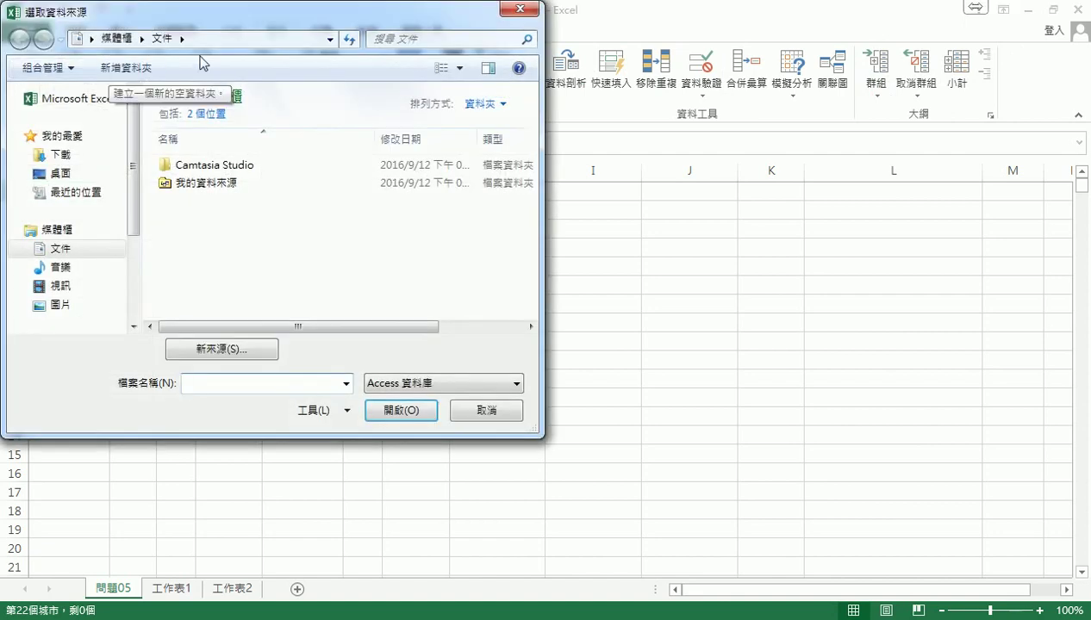
{"action": "left_click_drag", "start_coordinate": [250, 24], "coordinate": [531, 50]}
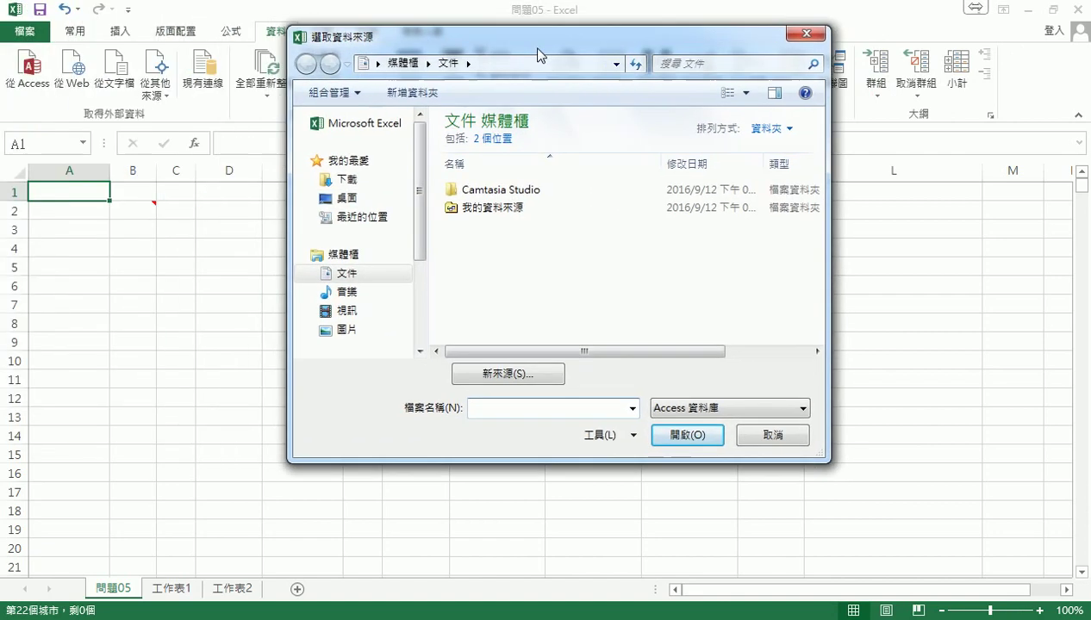
{"action": "left_click", "coordinate": [366, 202]}
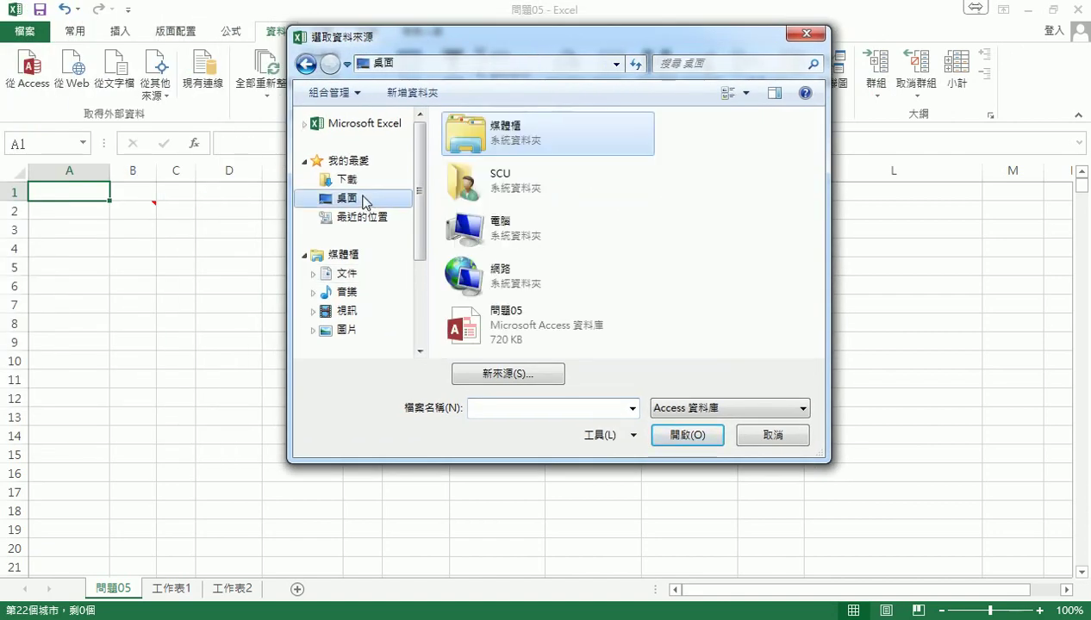
{"action": "left_click", "coordinate": [529, 343]}
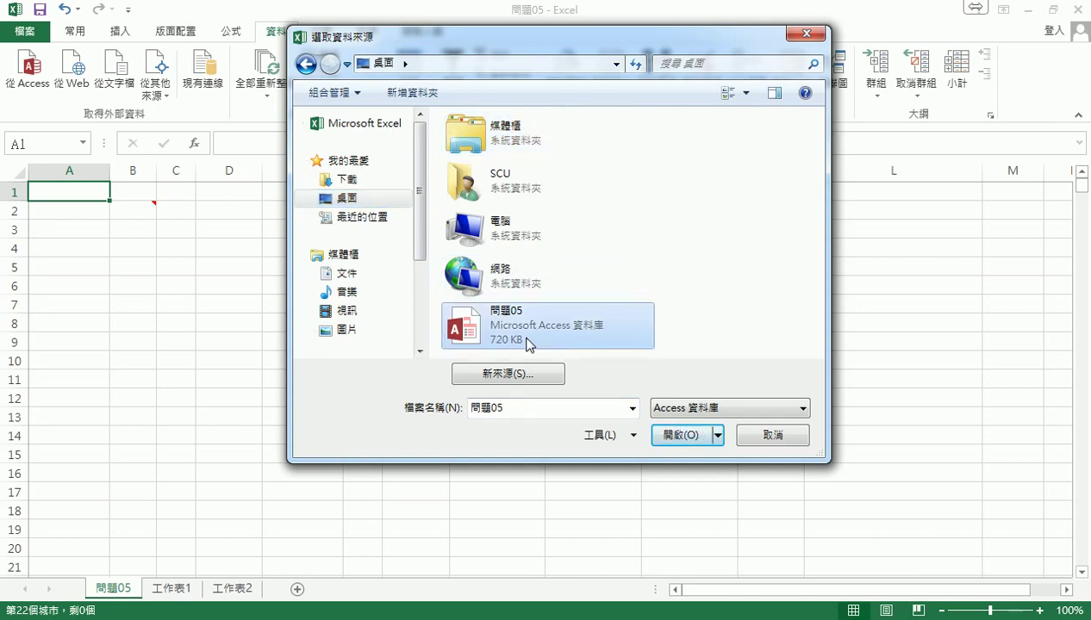
{"action": "key", "text": "alt+Tab"}
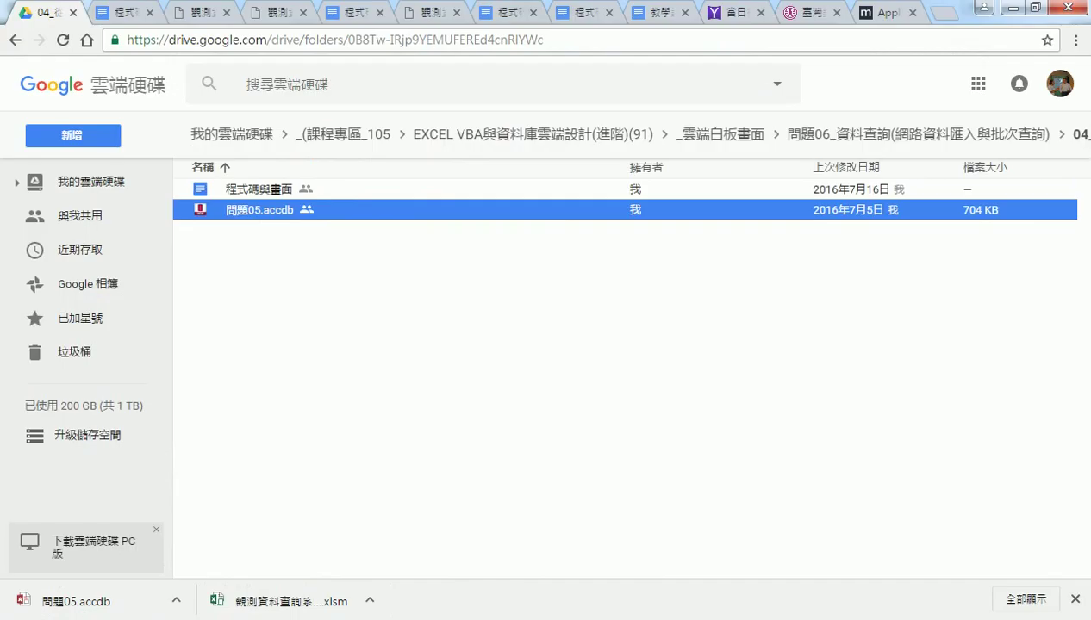
Open the 程式碼與畫面 document and scroll to section 5's connection-properties screenshot
{"action": "left_click", "coordinate": [121, 12]}
{"action": "scroll", "coordinate": [376, 260], "scroll_direction": "down", "scroll_amount": 1}
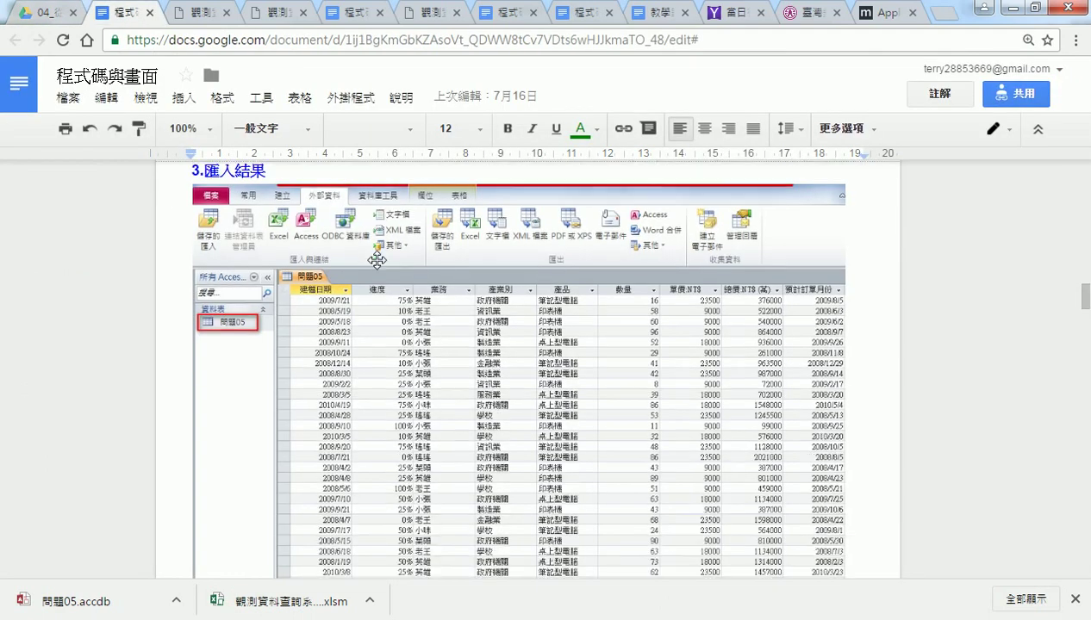
{"action": "scroll", "coordinate": [377, 260], "scroll_direction": "down", "scroll_amount": 5}
{"action": "scroll", "coordinate": [377, 259], "scroll_direction": "down", "scroll_amount": 2}
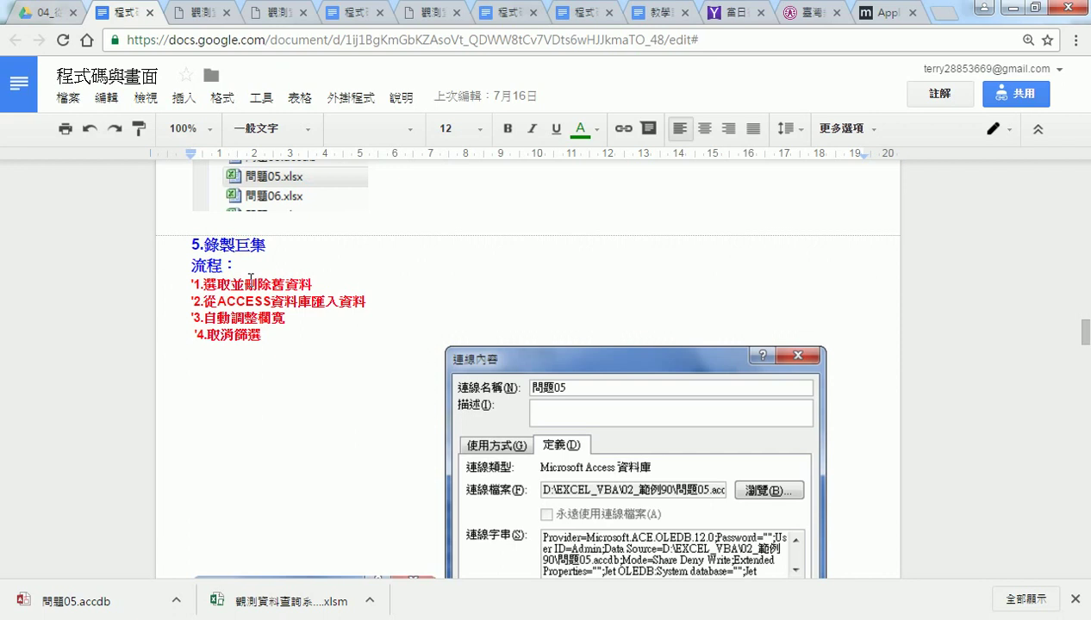
{"action": "scroll", "coordinate": [250, 278], "scroll_direction": "down", "scroll_amount": 1}
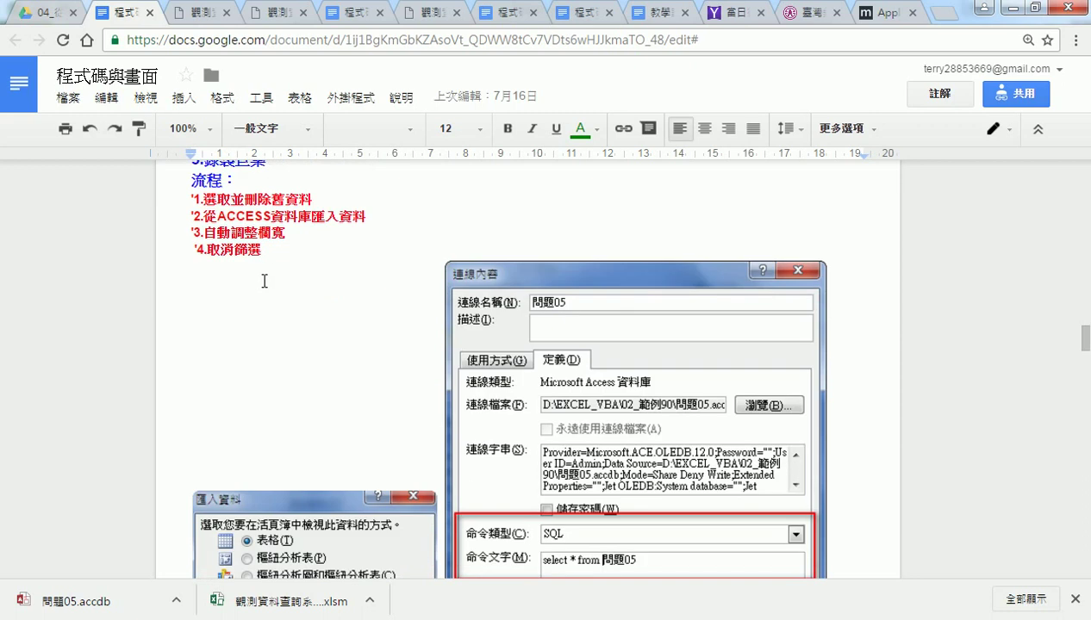
{"action": "scroll", "coordinate": [265, 281], "scroll_direction": "down", "scroll_amount": 1}
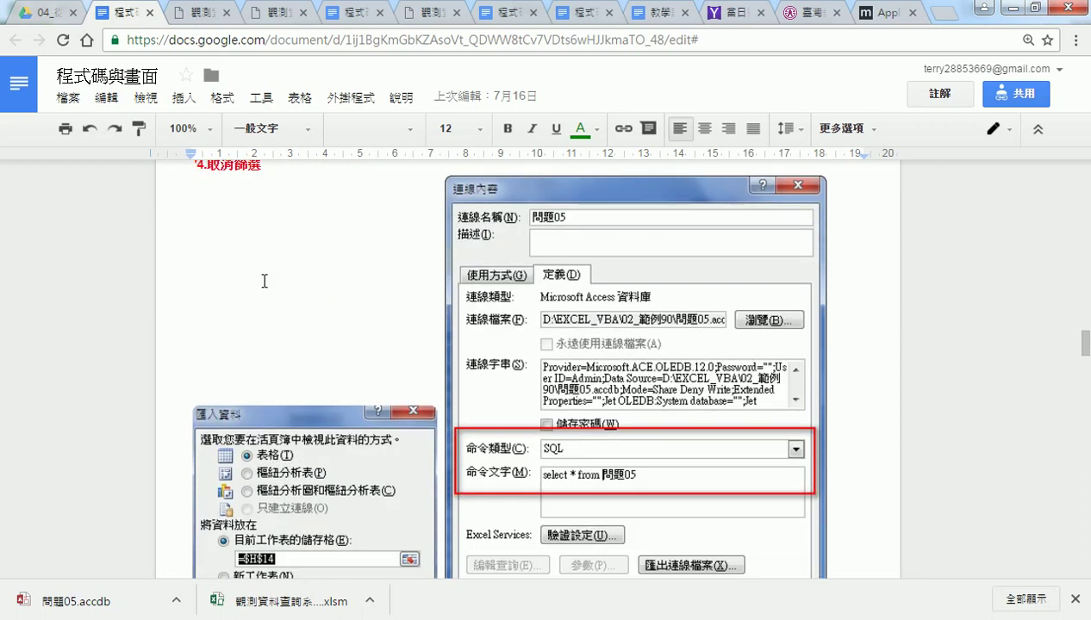
{"action": "scroll", "coordinate": [263, 293], "scroll_direction": "down", "scroll_amount": 1}
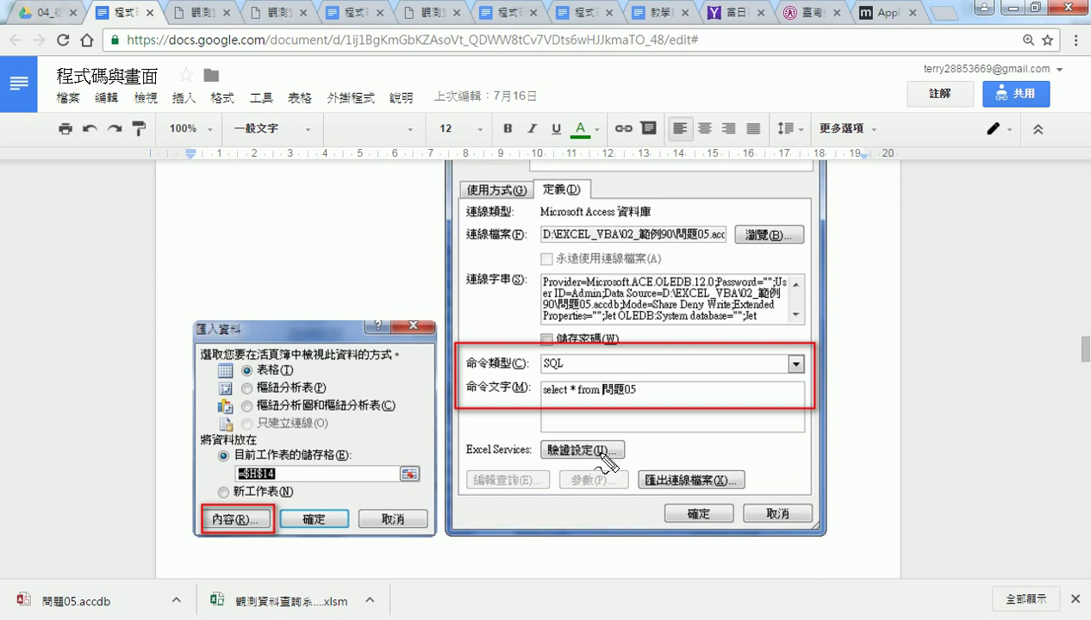
Annotate the route 表格 → 內容 → 命令類型 on the screenshot, clear it, and return to Excel
{"action": "mouse_move", "coordinate": [232, 378]}
{"action": "left_mouse_down"}
{"action": "mouse_move", "coordinate": [283, 375]}
{"action": "mouse_move", "coordinate": [180, 516]}
{"action": "mouse_move", "coordinate": [200, 518]}
{"action": "left_mouse_up"}
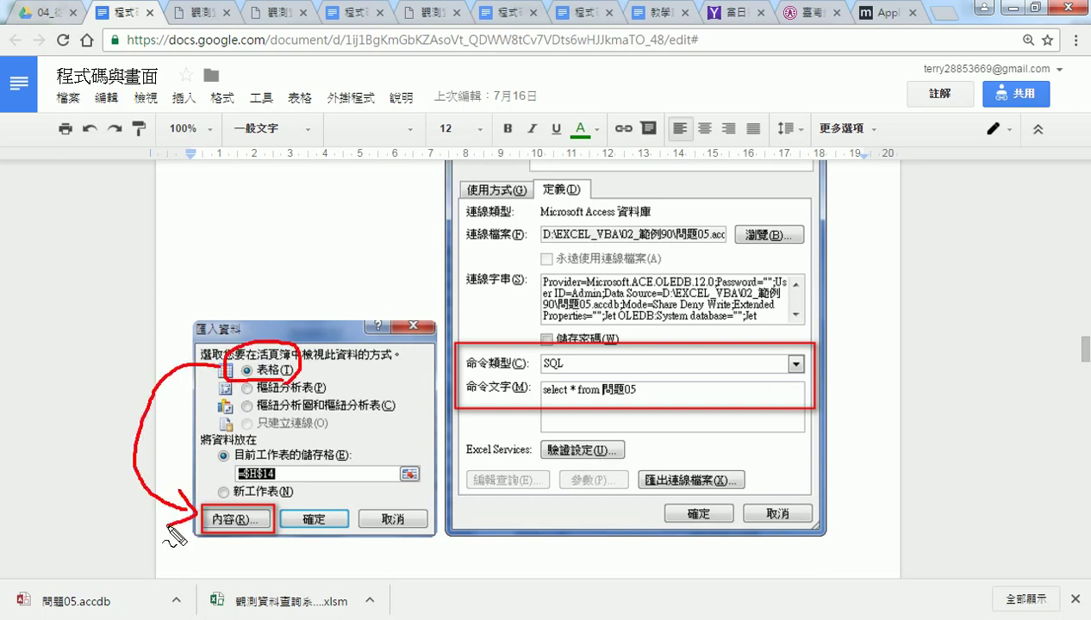
{"action": "left_click_drag", "start_coordinate": [280, 508], "coordinate": [448, 379]}
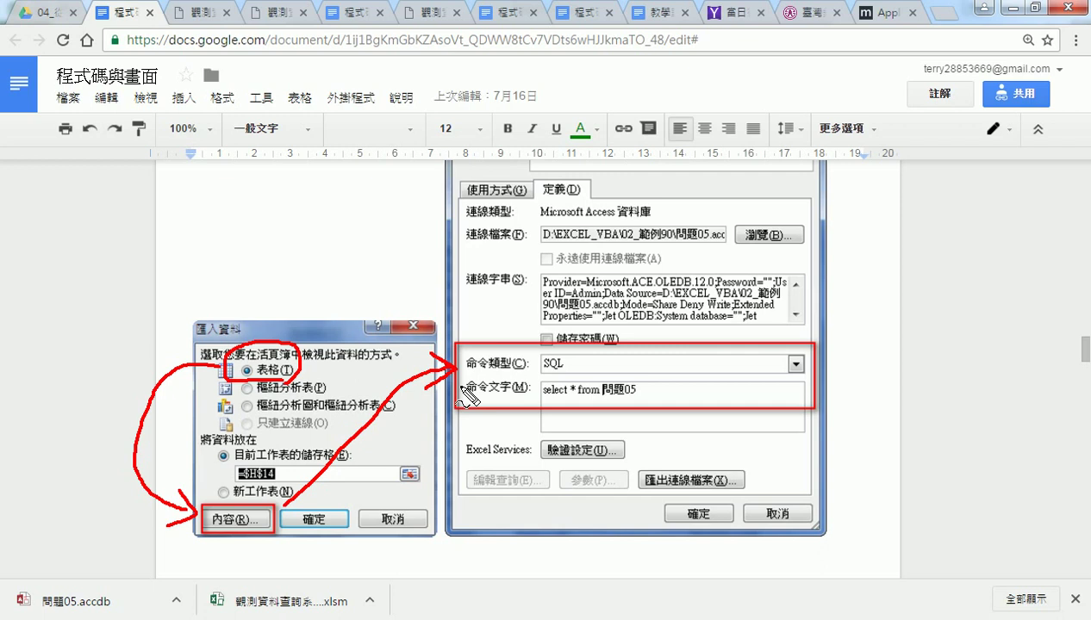
{"action": "key", "text": "Escape"}
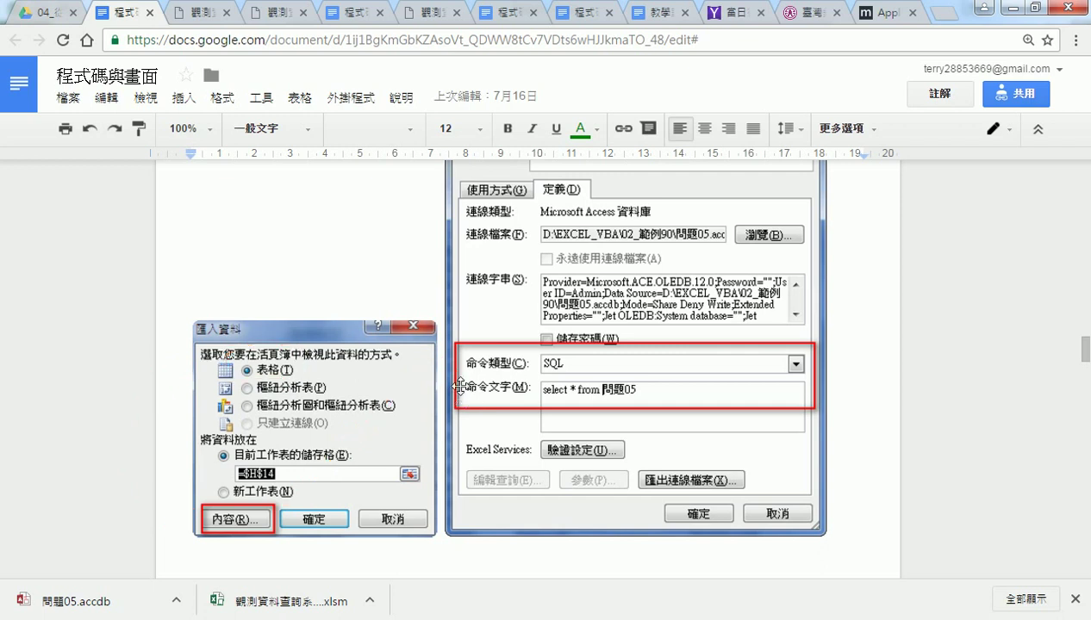
{"action": "scroll", "coordinate": [459, 387], "scroll_direction": "down", "scroll_amount": 2}
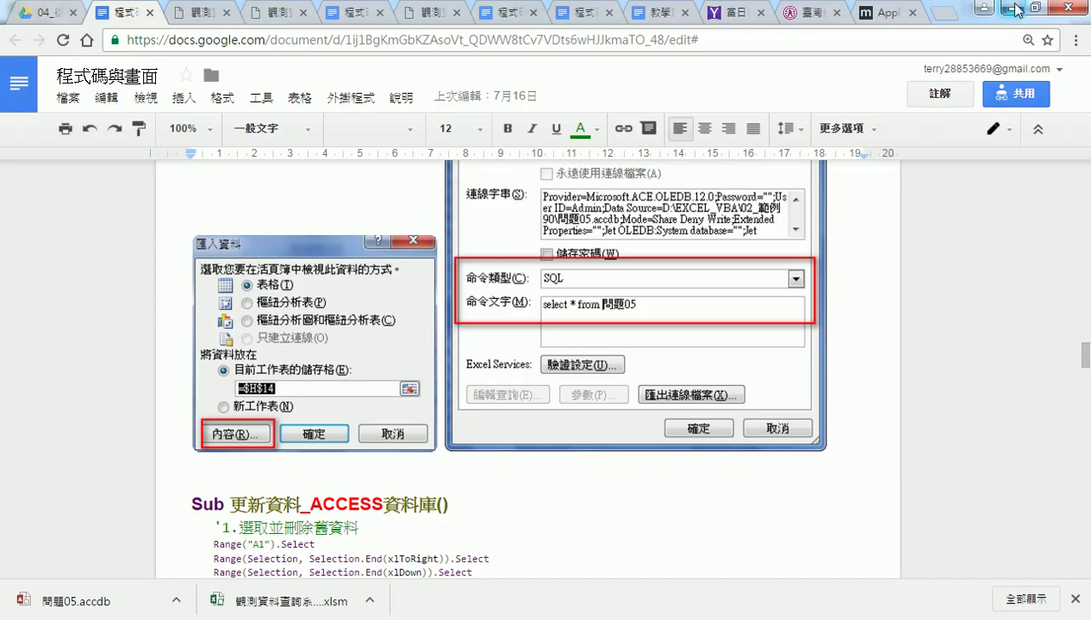
{"action": "left_click", "coordinate": [1005, 7]}
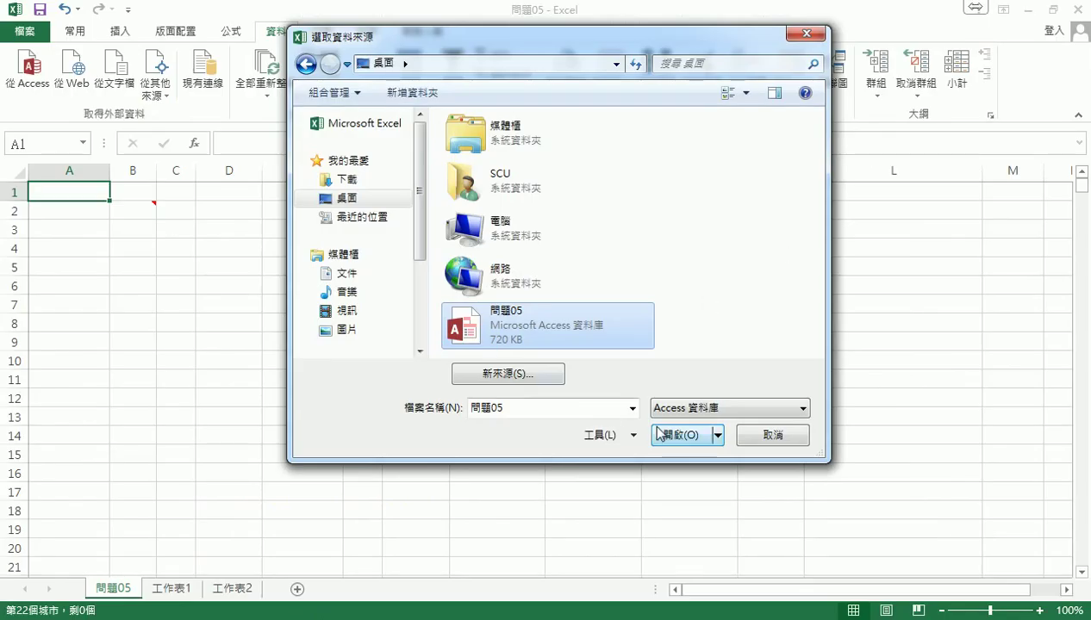
Open the 問題05 database, keeping 表格 view with the data placed at =$A$1
{"action": "left_click", "coordinate": [699, 441]}
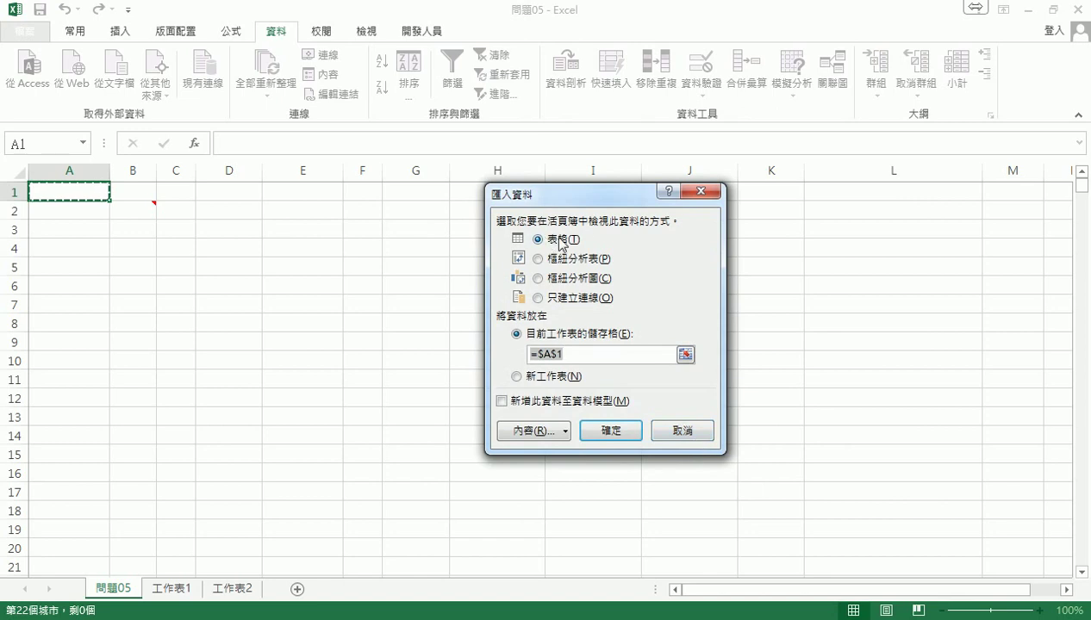
{"action": "left_click", "coordinate": [73, 194]}
Open the connection's 內容 dialog on its 定義 tab and mark the command type 表格 setting
{"action": "left_click", "coordinate": [527, 431]}
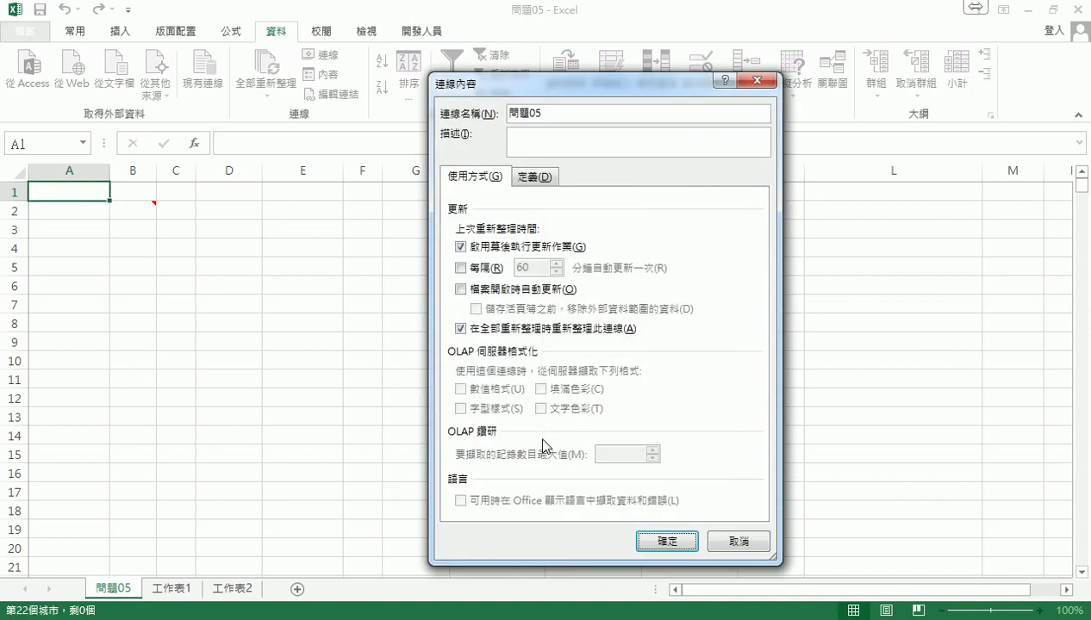
{"action": "left_click_drag", "start_coordinate": [583, 100], "coordinate": [567, 56]}
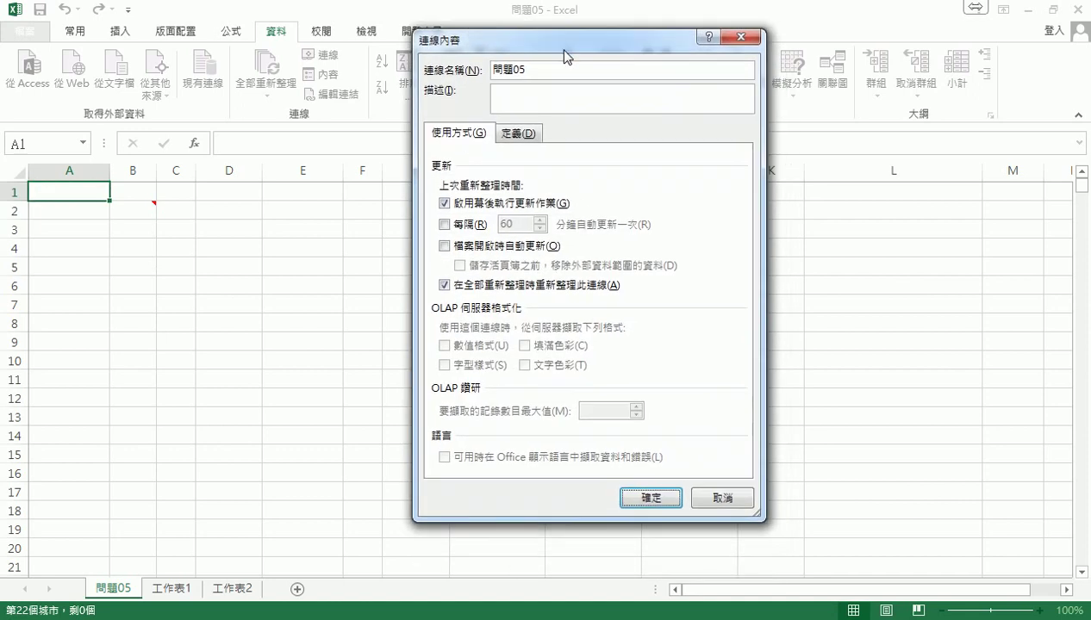
{"action": "left_click", "coordinate": [517, 135]}
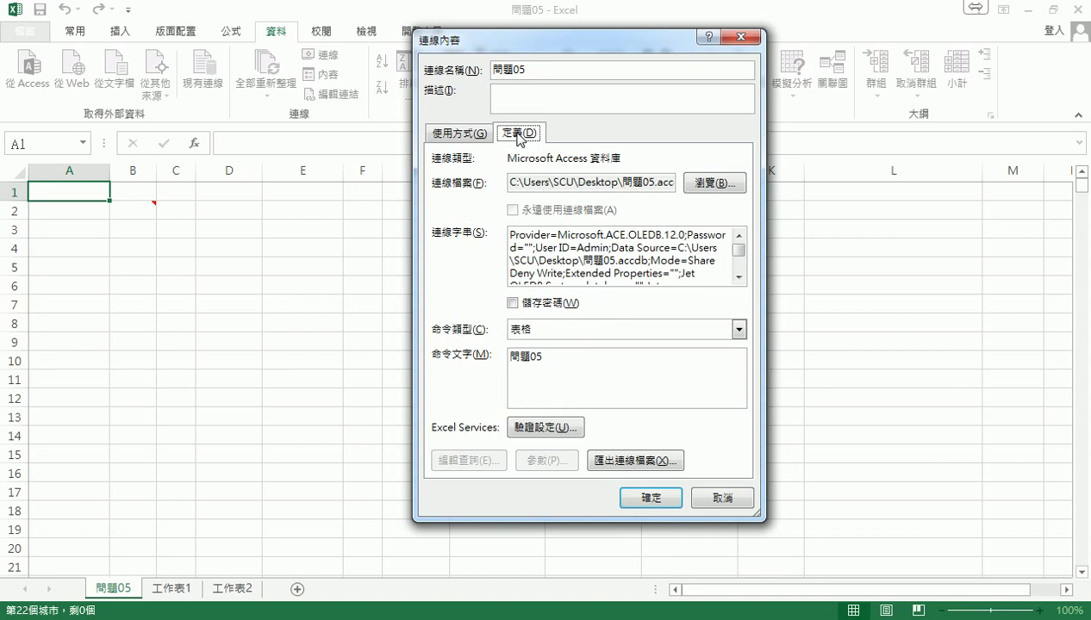
{"action": "left_click_drag", "start_coordinate": [573, 154], "coordinate": [598, 151]}
{"action": "left_click_drag", "start_coordinate": [527, 157], "coordinate": [531, 159]}
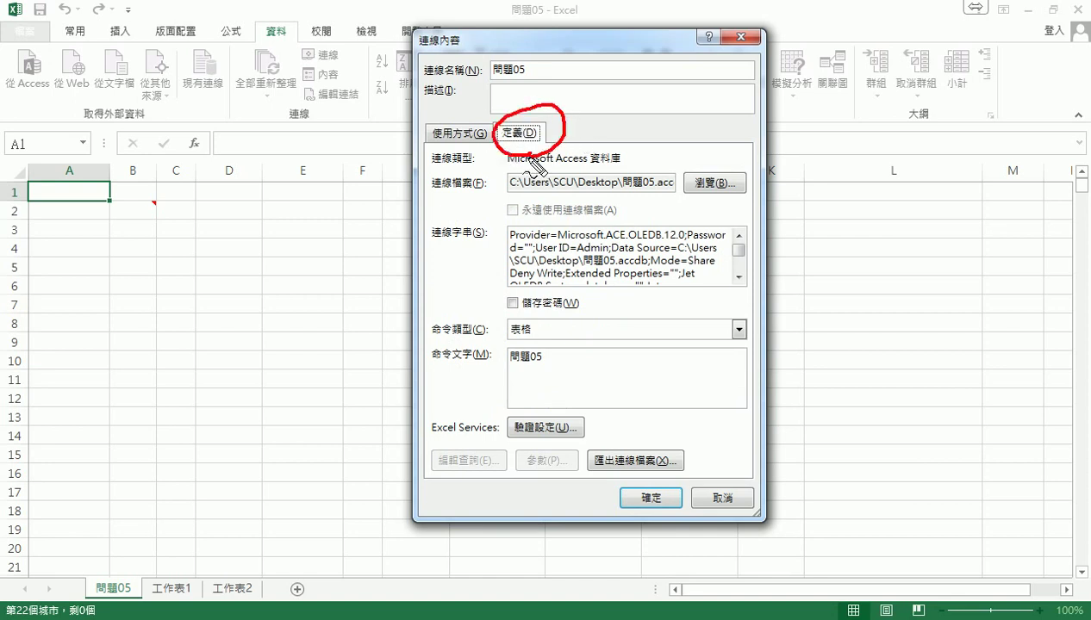
{"action": "left_click_drag", "start_coordinate": [431, 339], "coordinate": [530, 346]}
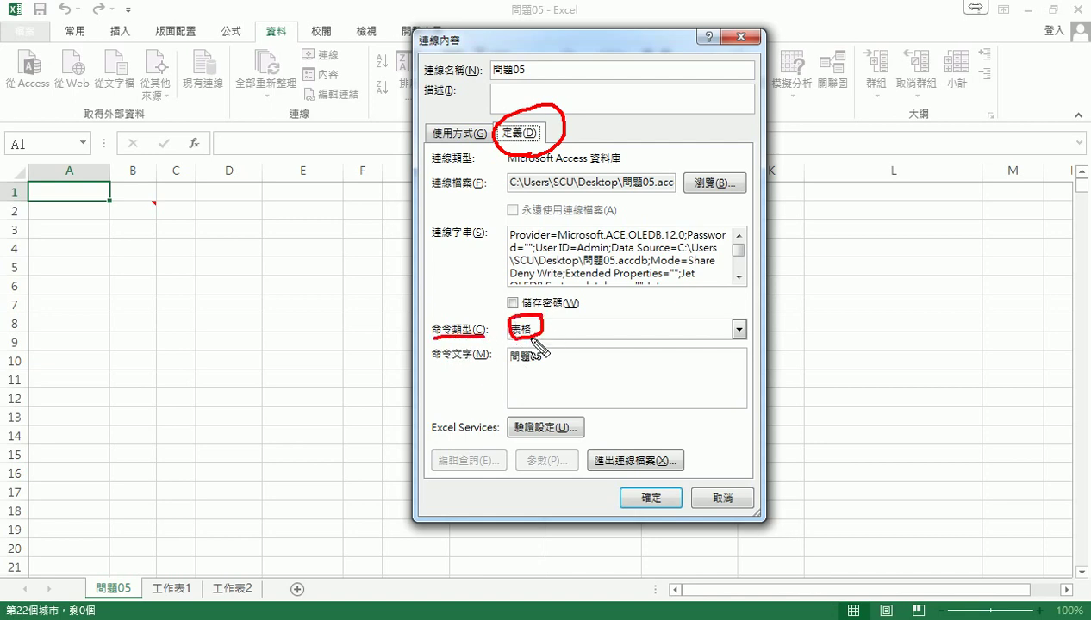
{"action": "key", "text": "Escape"}
Set the command type to SQL and type 'select *' into the command text before 問題05
{"action": "left_click", "coordinate": [555, 329]}
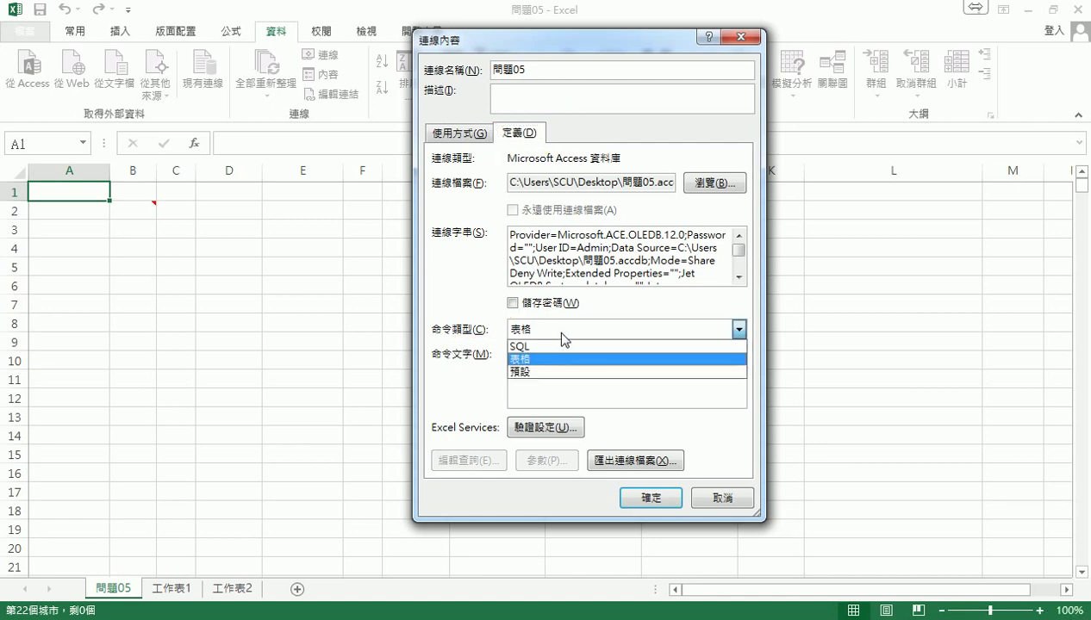
{"action": "left_click", "coordinate": [560, 345]}
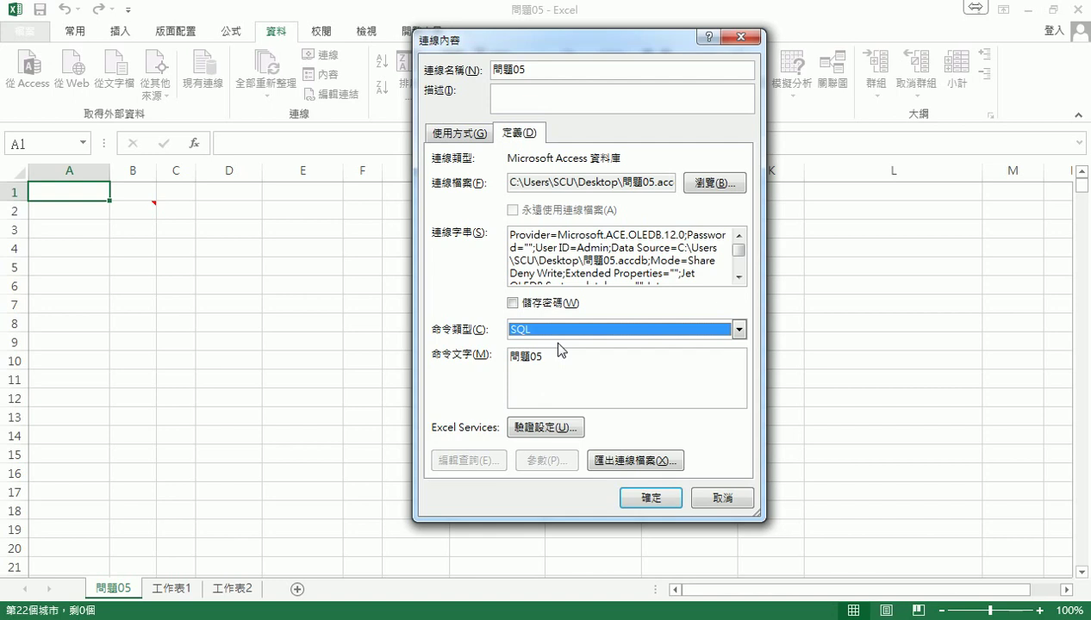
{"action": "left_click", "coordinate": [544, 362]}
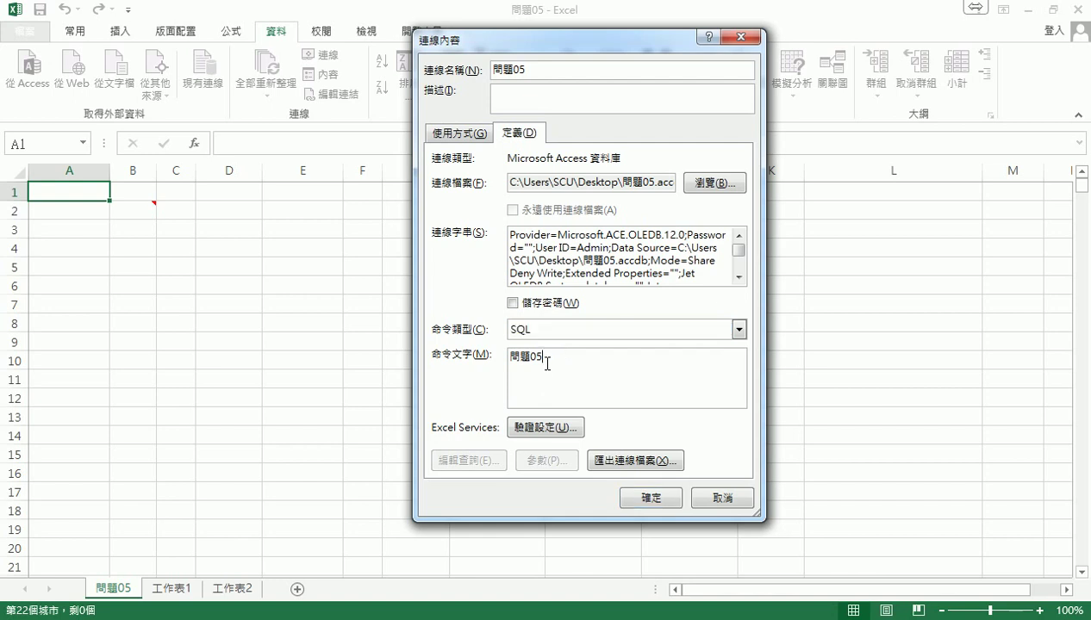
{"action": "type", "text": "select"}
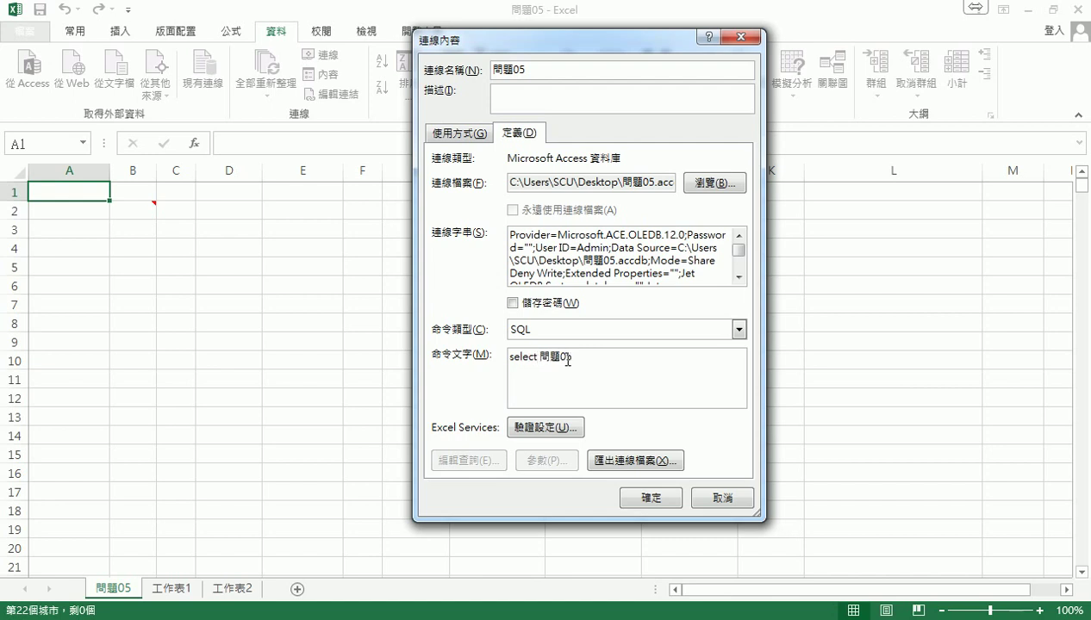